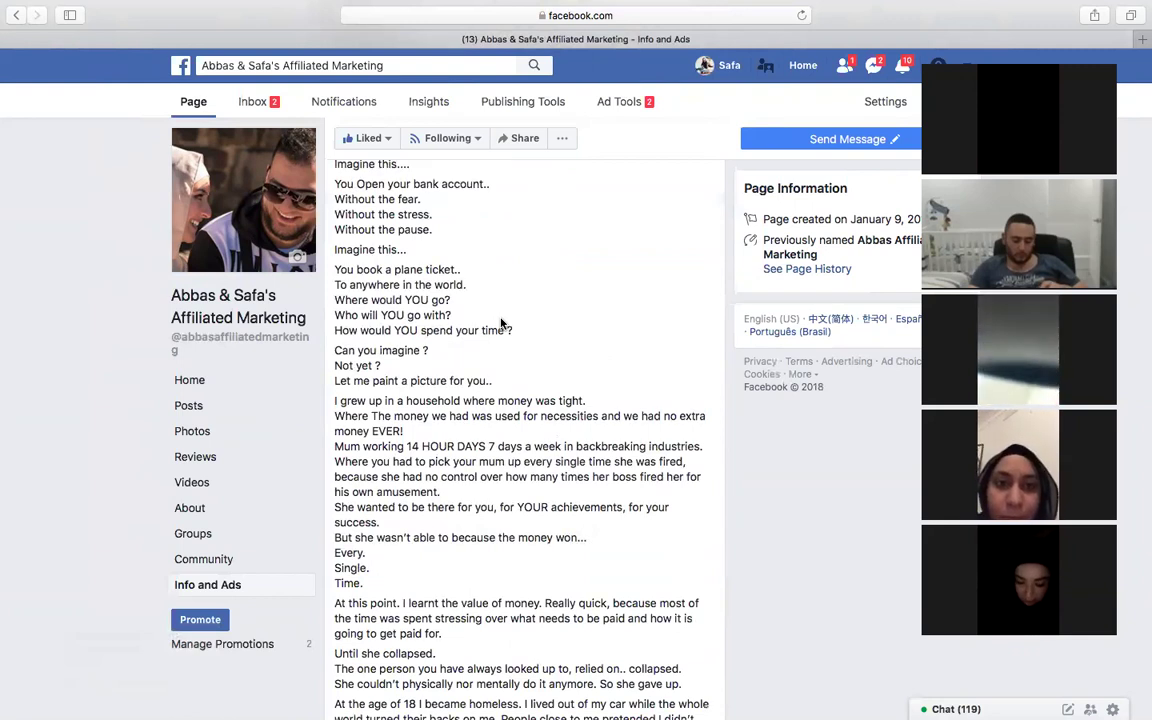
# Read through the page's sponsored "Imagine this...." ad and dismiss the notification pop-ups
pyautogui.scroll(-1, 501, 323)
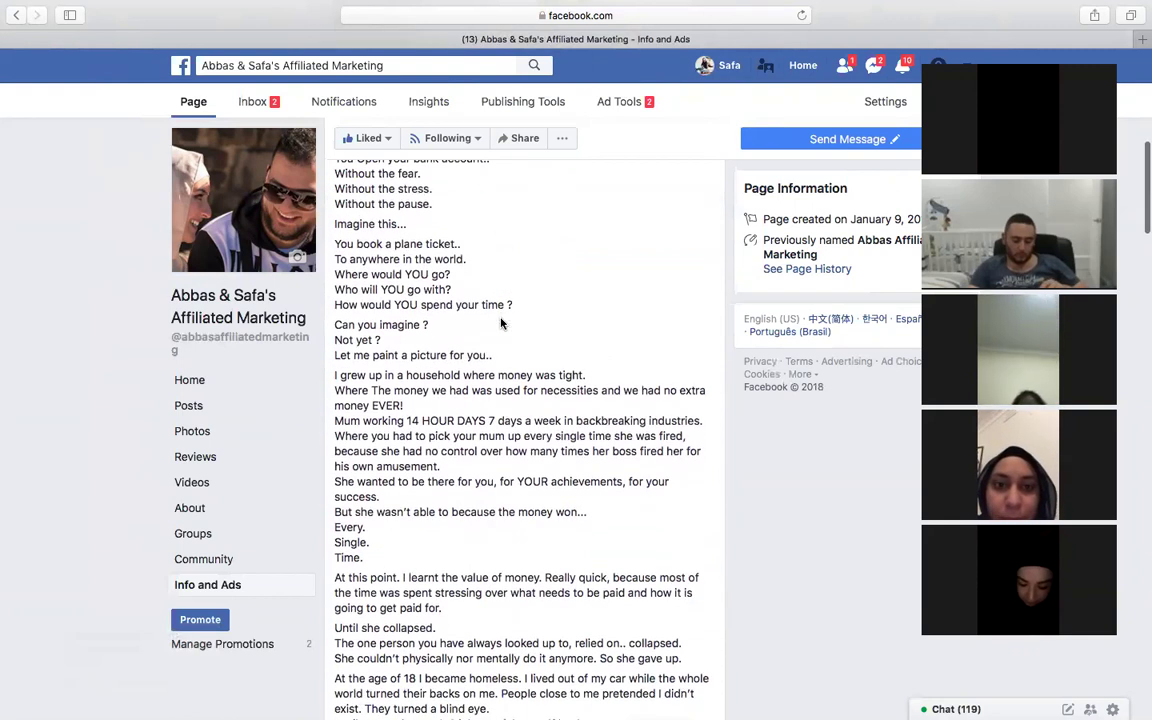
pyautogui.scroll(3, 501, 323)
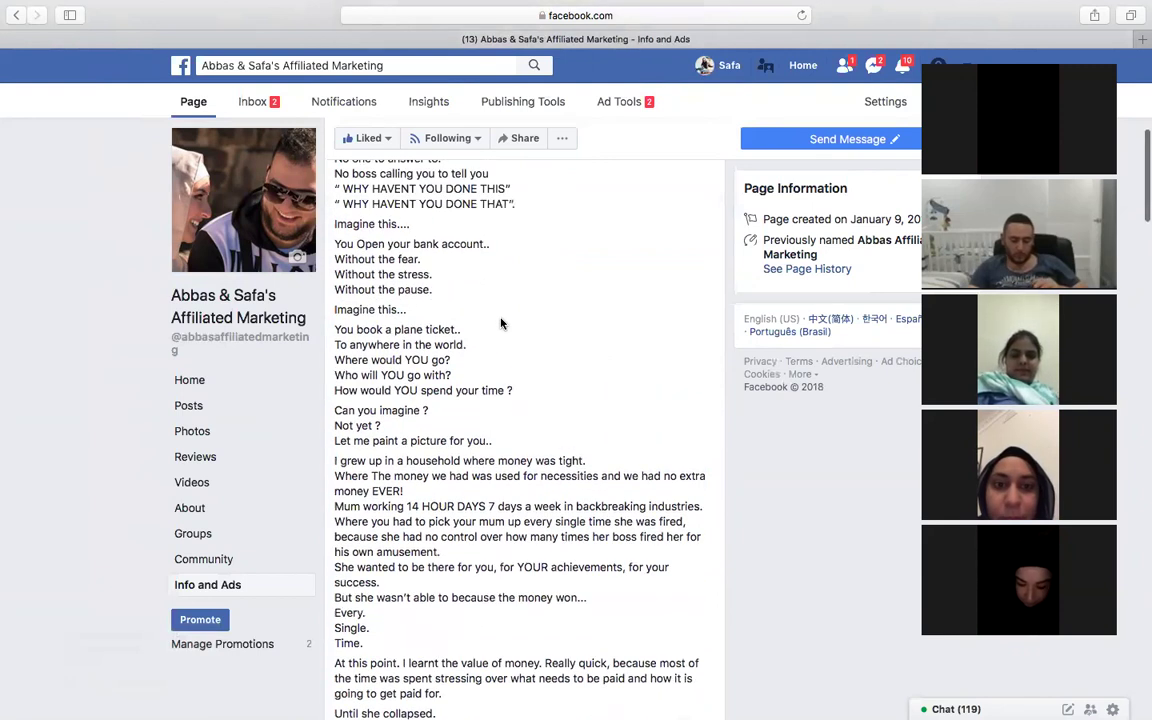
pyautogui.scroll(5, 499, 319)
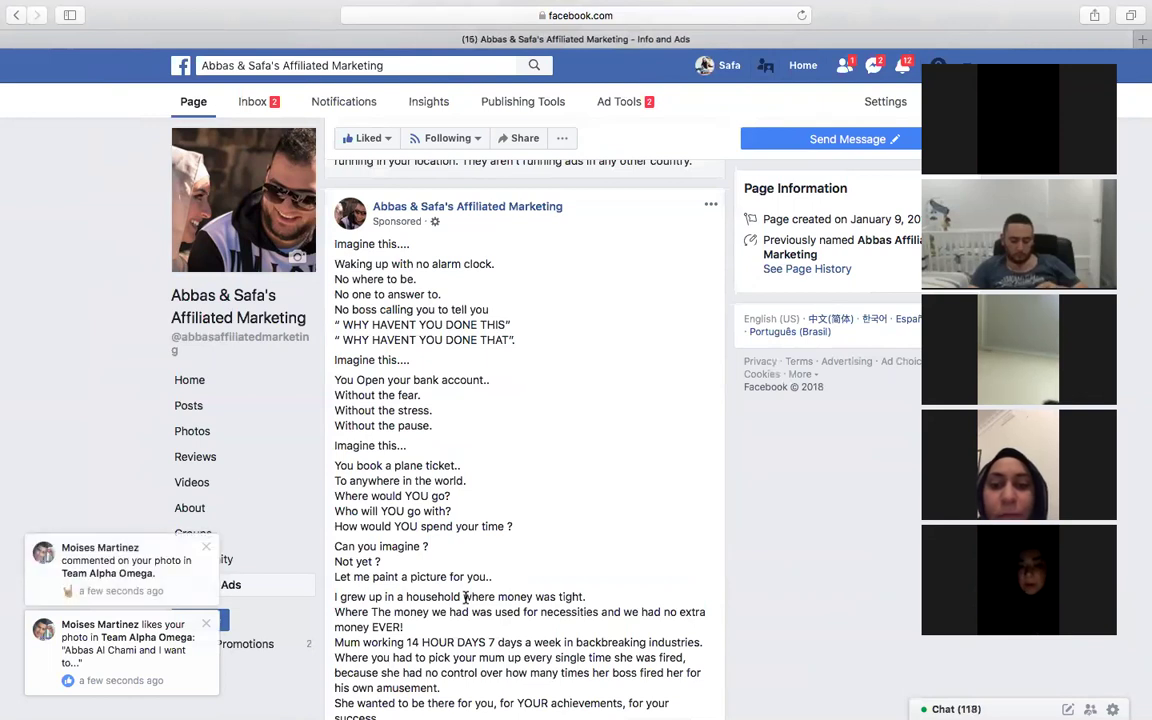
pyautogui.click(207, 547)
pyautogui.click(211, 621)
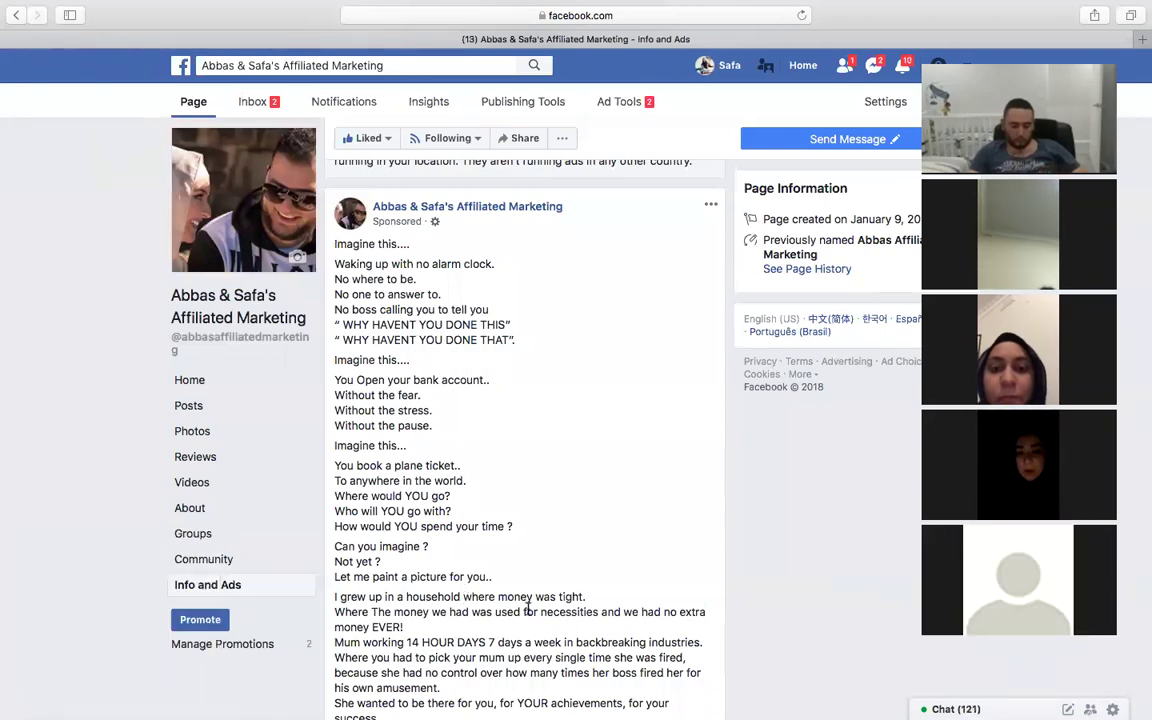
pyautogui.scroll(-3, 527, 609)
pyautogui.scroll(-1, 527, 609)
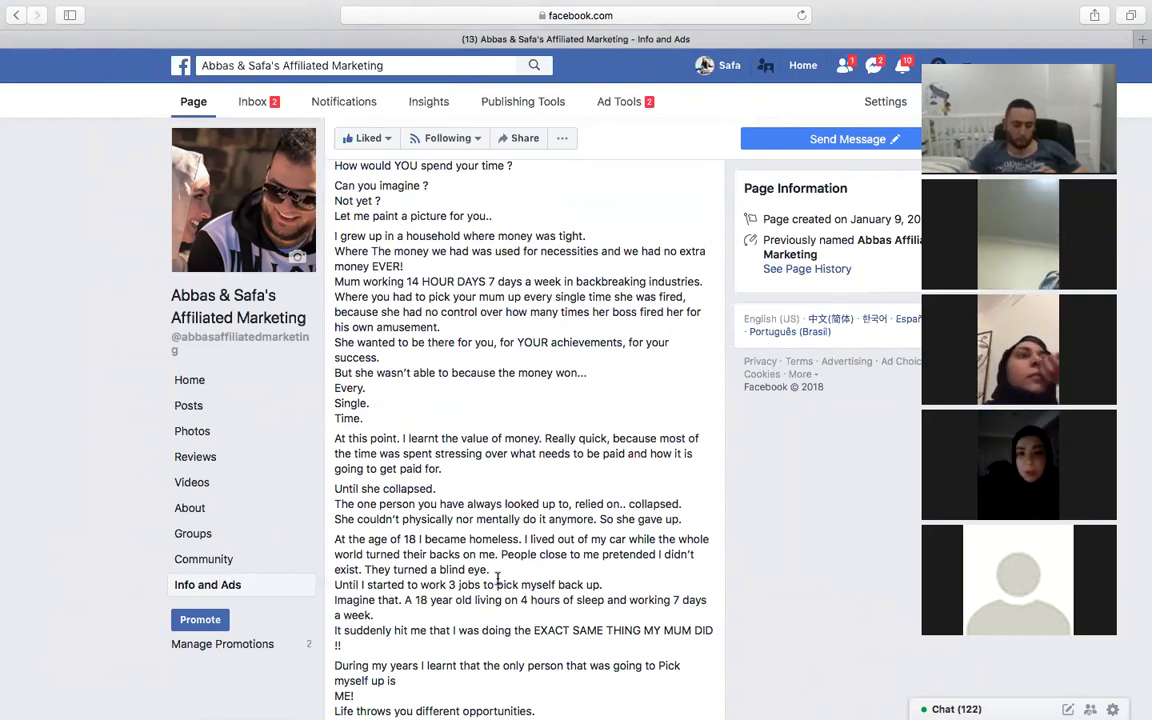
pyautogui.scroll(3, 532, 453)
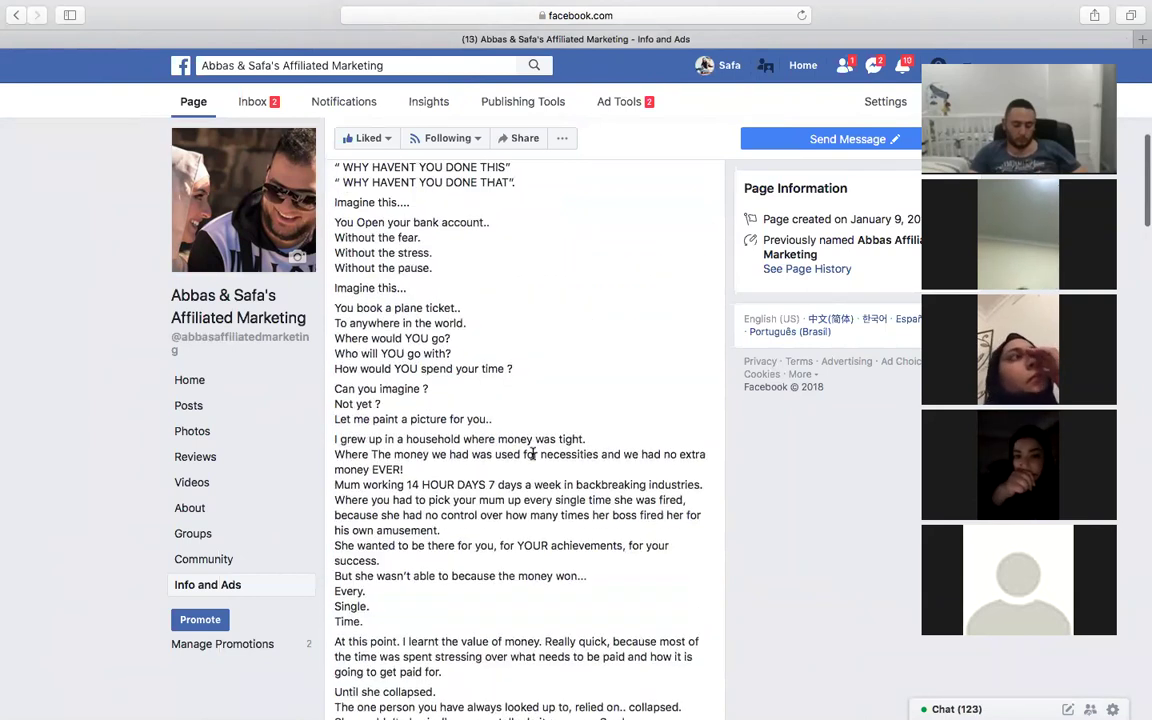
pyautogui.scroll(1, 532, 453)
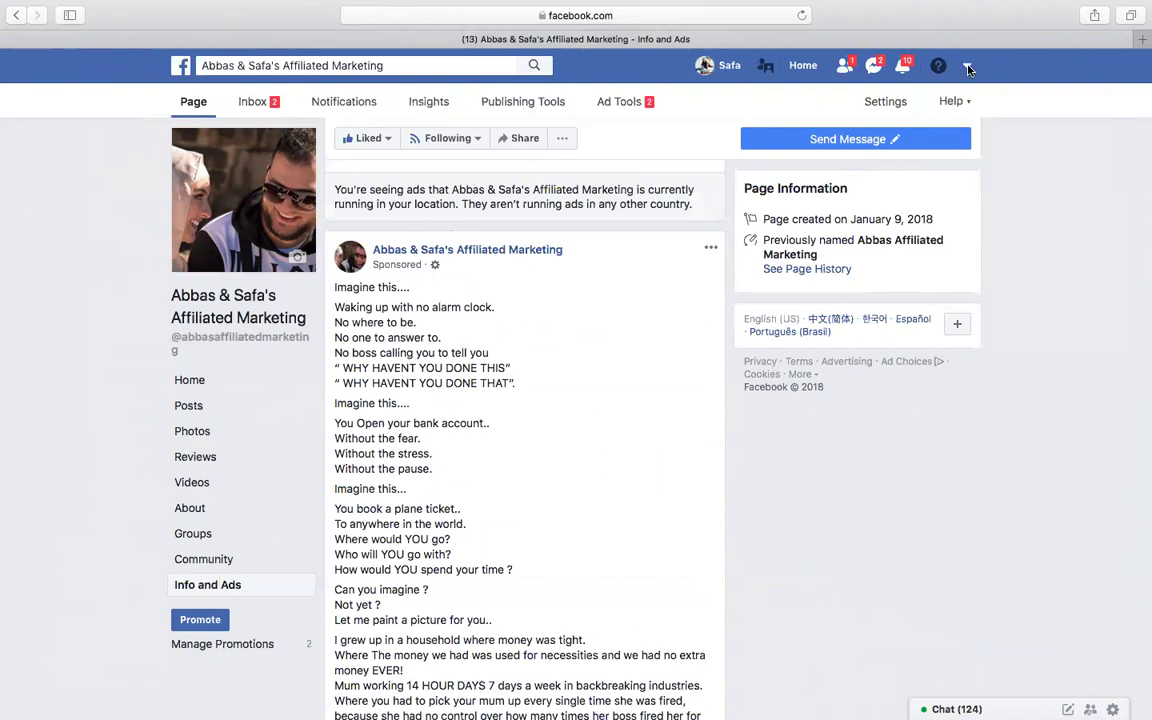
# Open the affiliated marketing business in Business Manager, go to Ads Manager and close the "Changes Coming Soon" notice
pyautogui.click(967, 67)
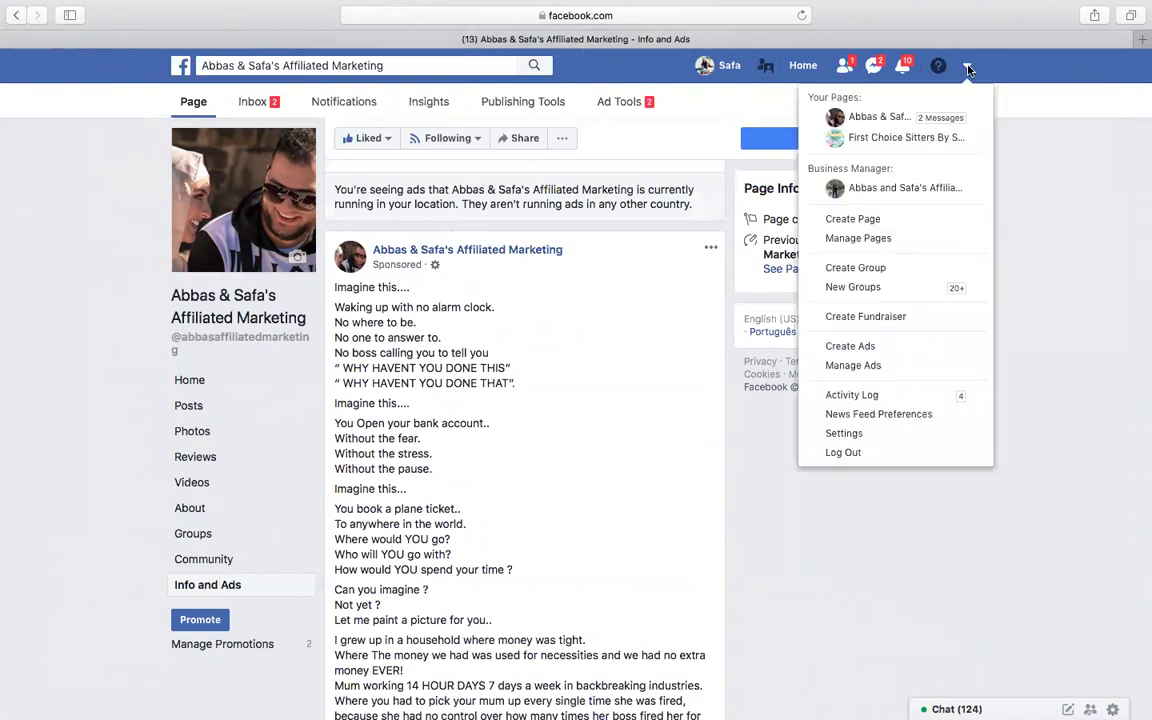
pyautogui.click(878, 188)
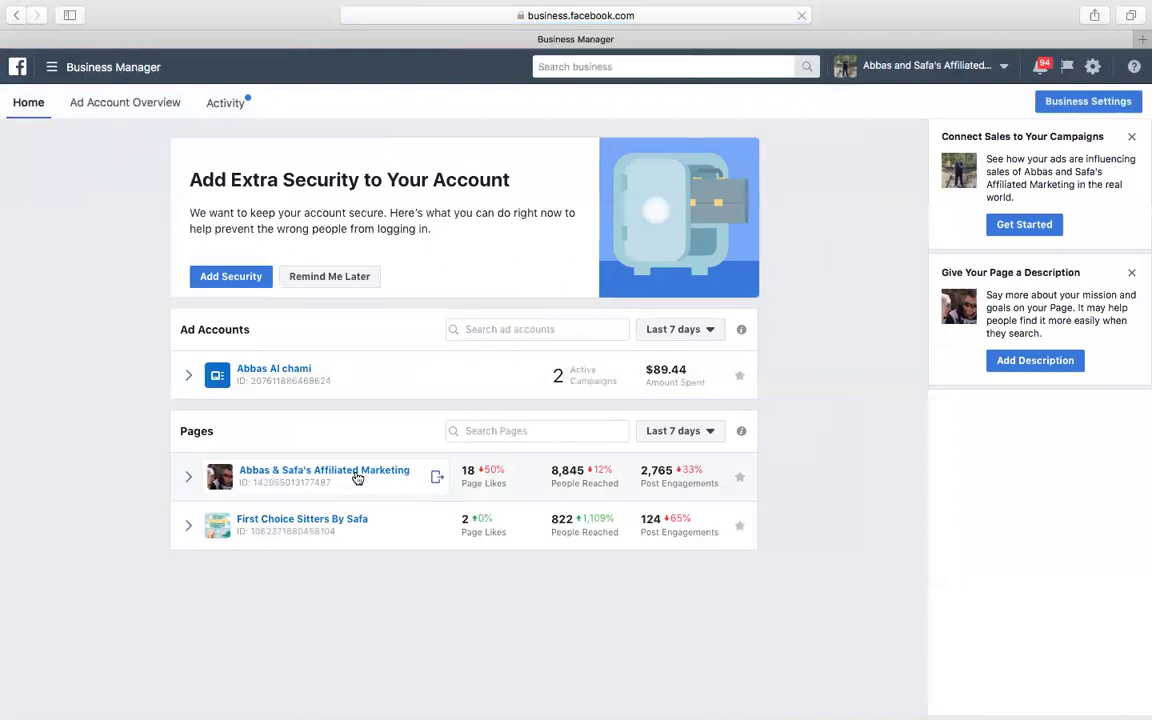
pyautogui.click(58, 66)
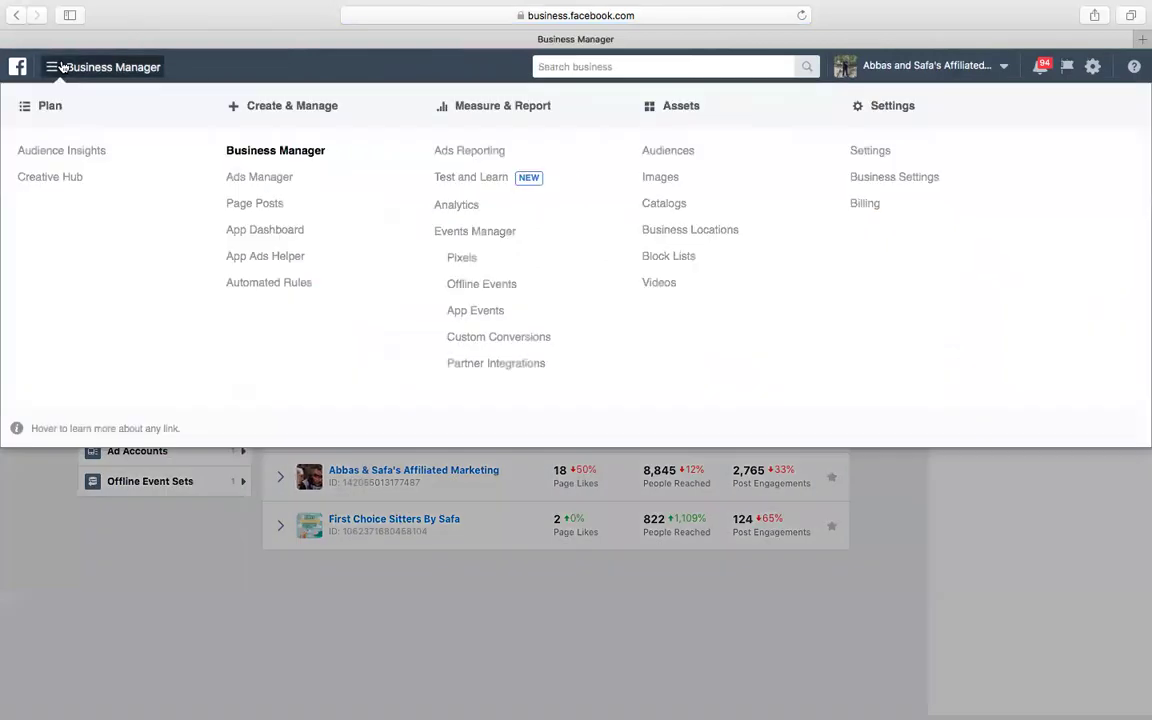
pyautogui.click(271, 184)
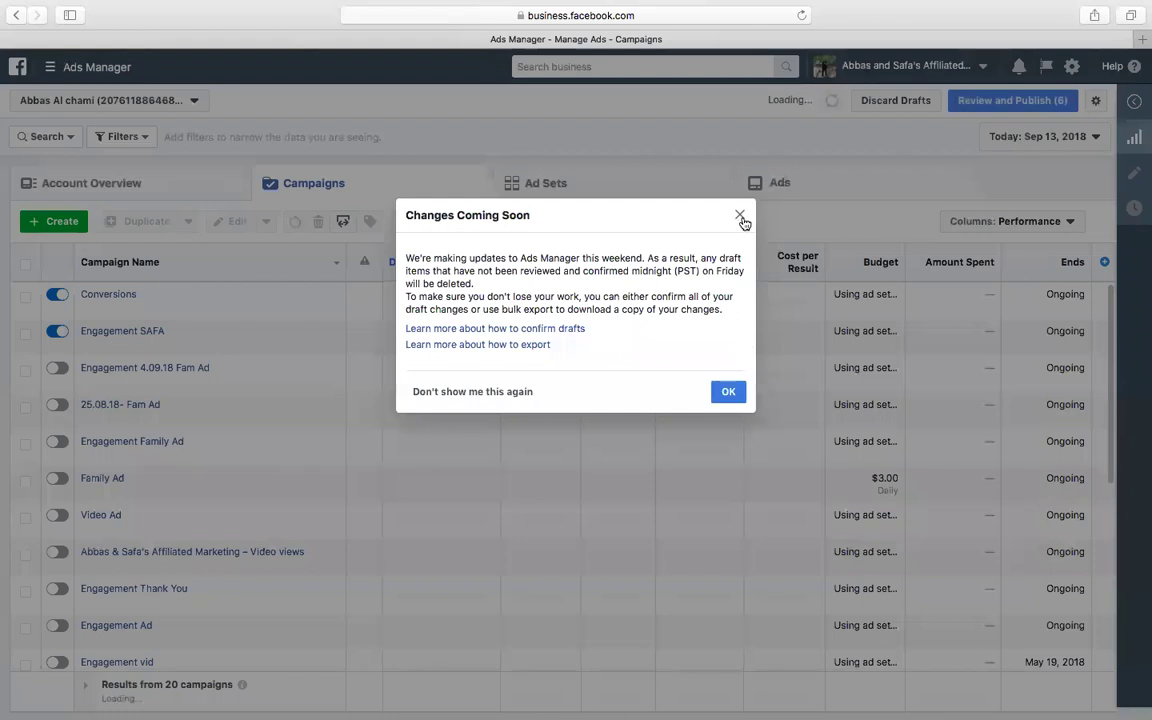
pyautogui.click(740, 217)
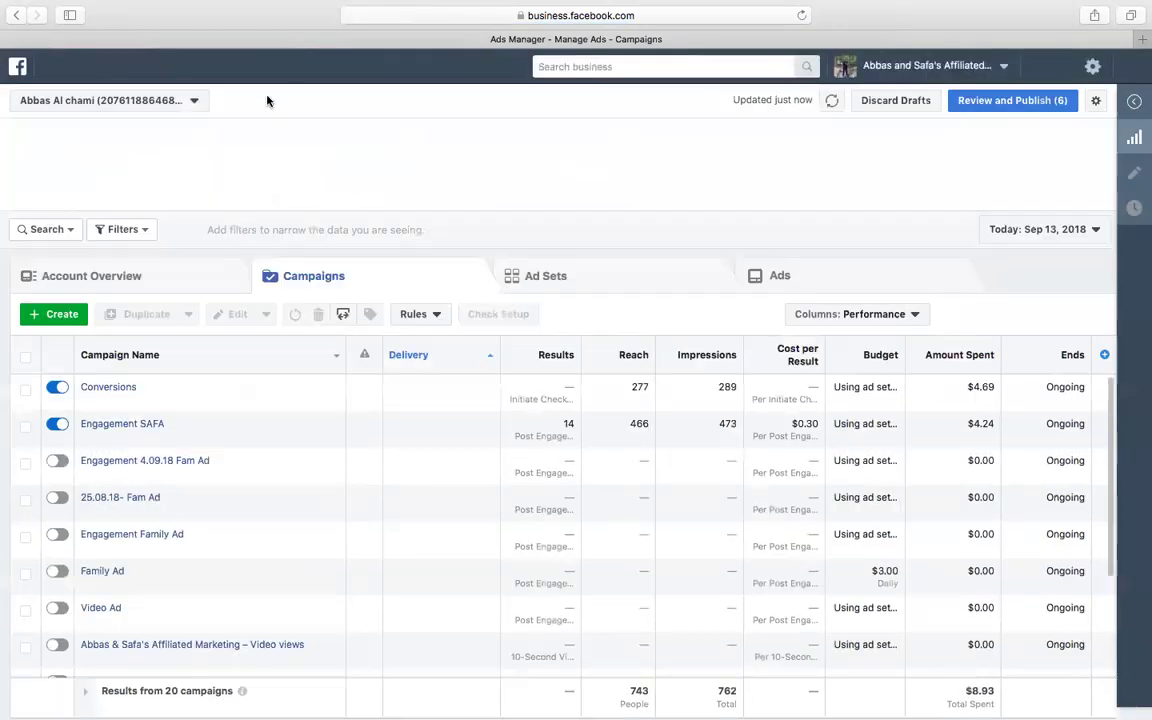
# Select the affiliated marketing business's ad account and dismiss both reporting notices in Ads Manager
pyautogui.click(195, 105)
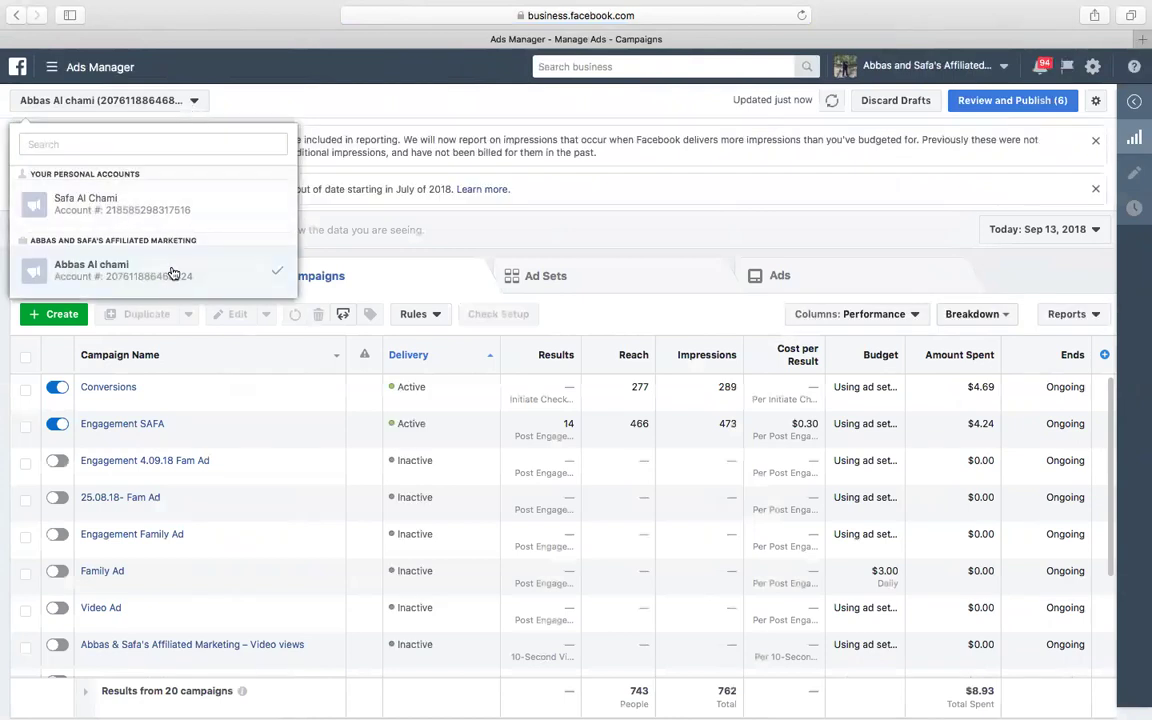
pyautogui.click(172, 266)
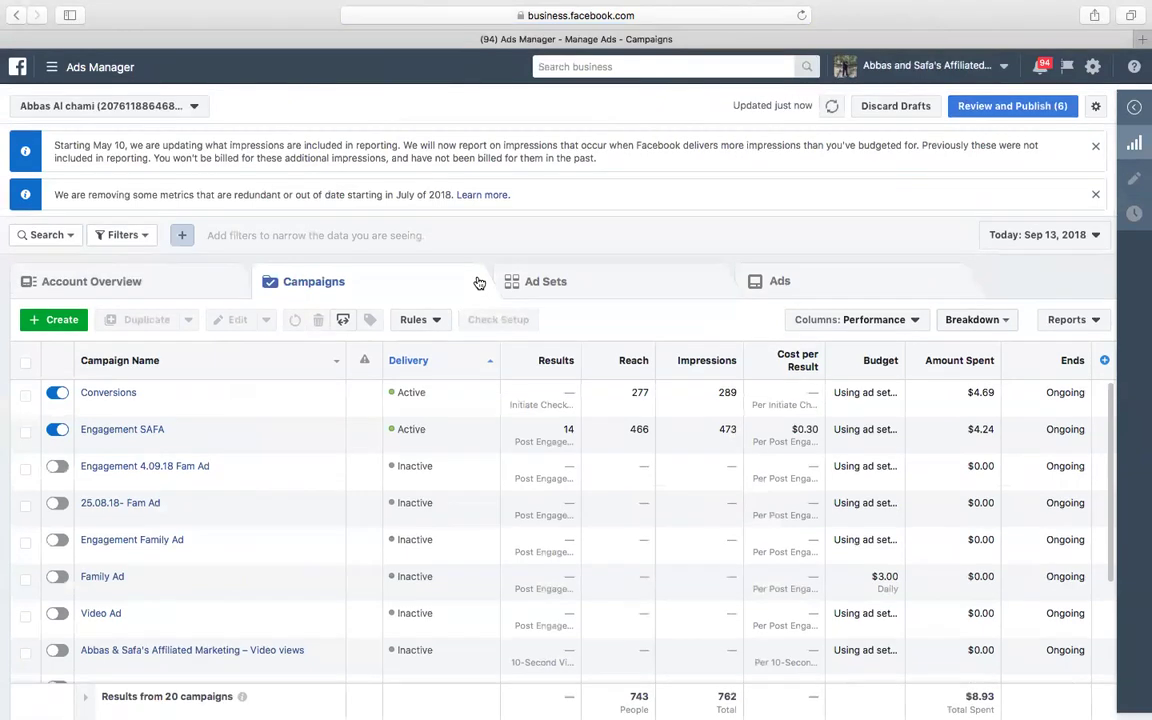
pyautogui.click(554, 282)
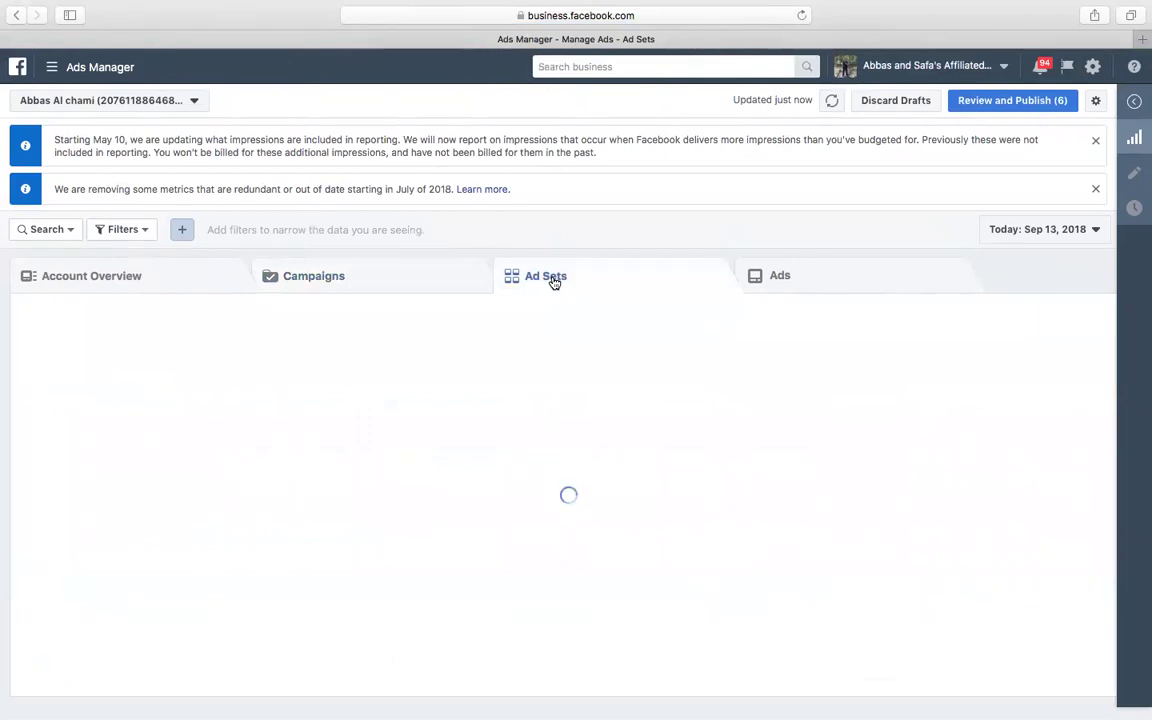
pyautogui.click(1097, 191)
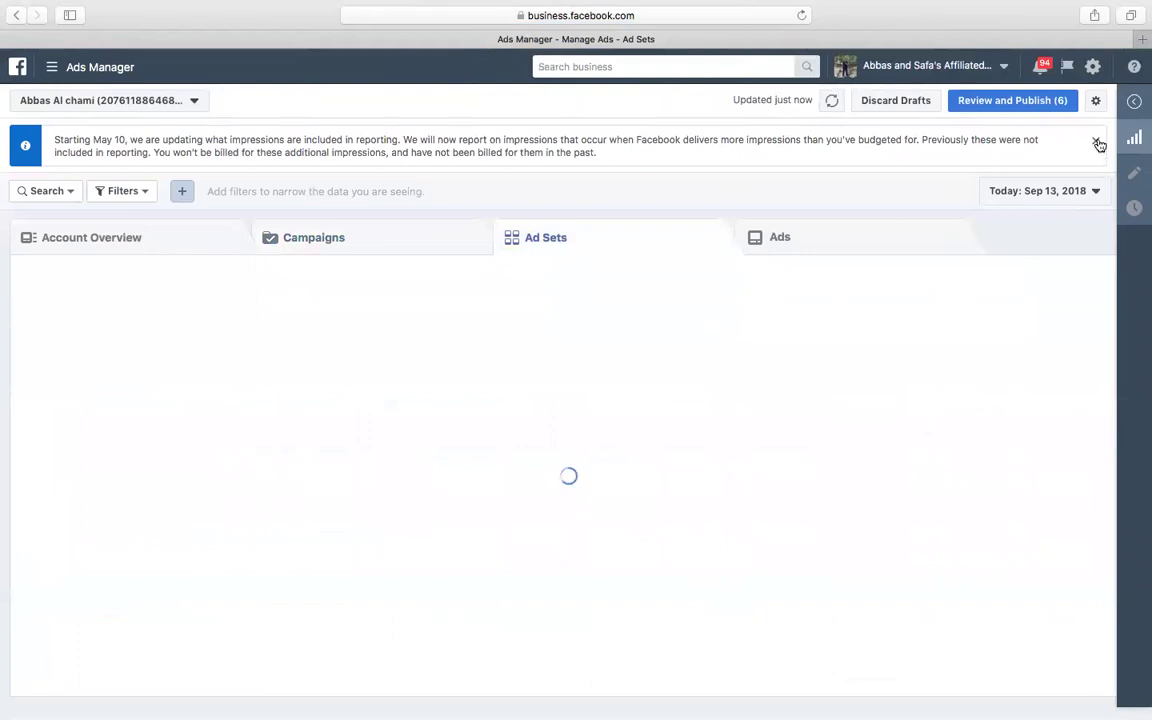
pyautogui.click(1097, 143)
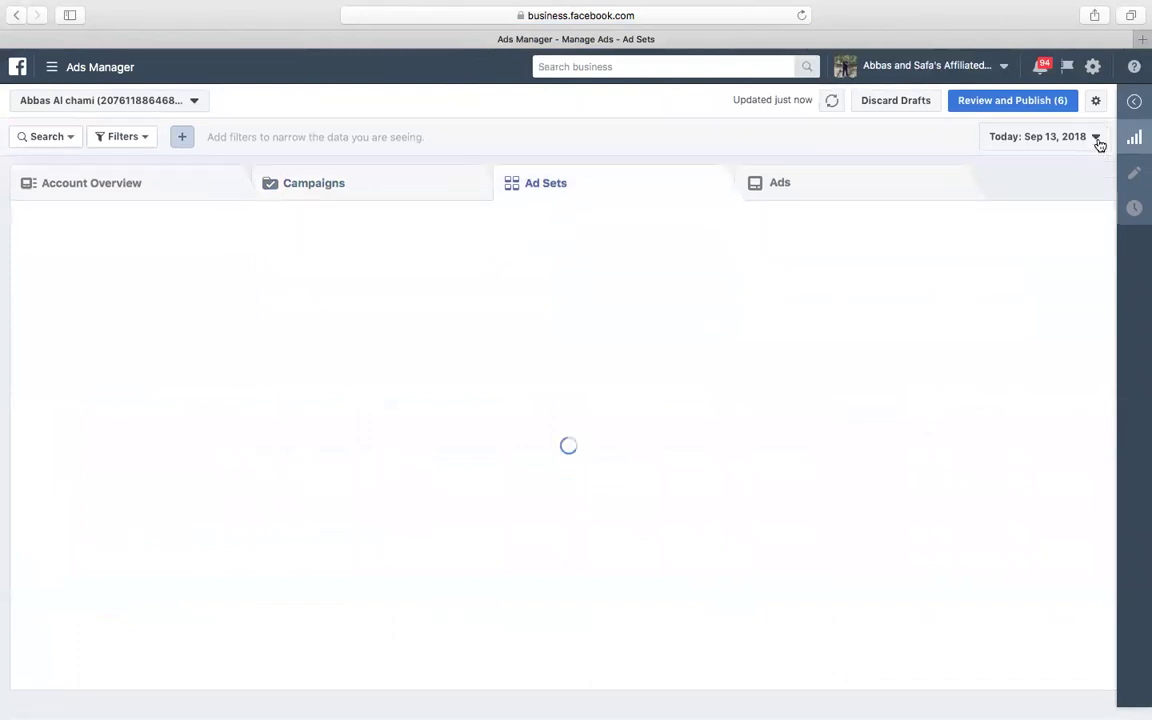
# Look through the column presets available for the campaigns and for the ad sets, keeping the Performance preset
pyautogui.click(393, 181)
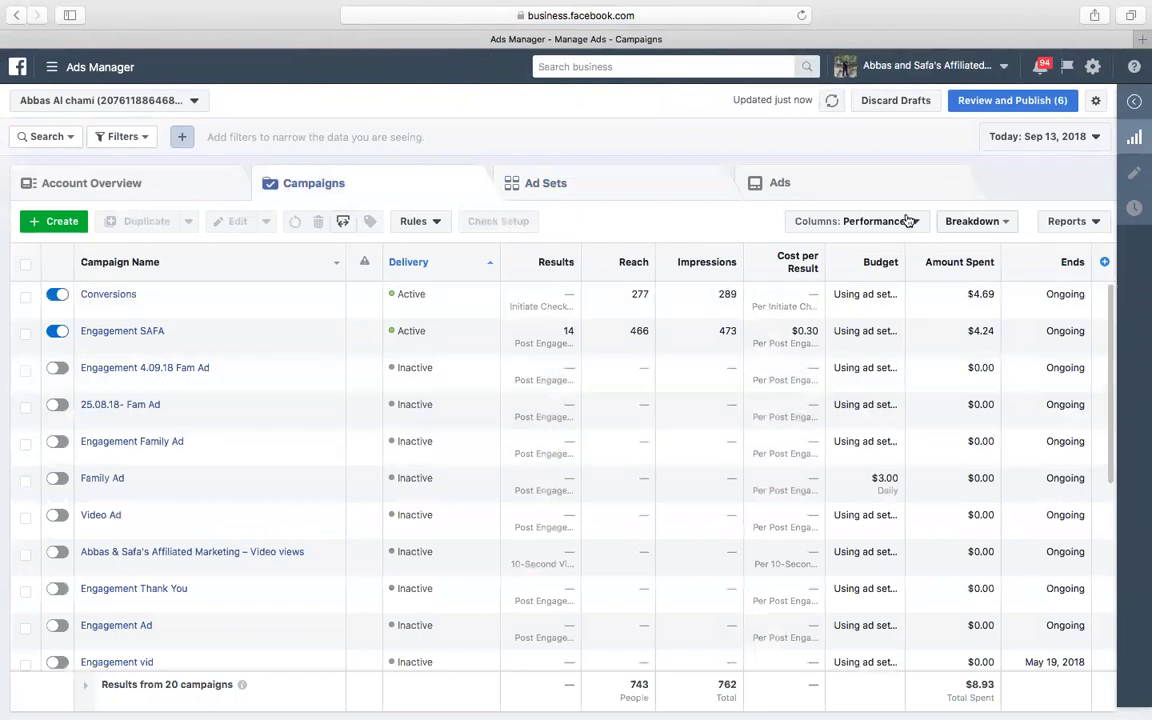
pyautogui.click(906, 222)
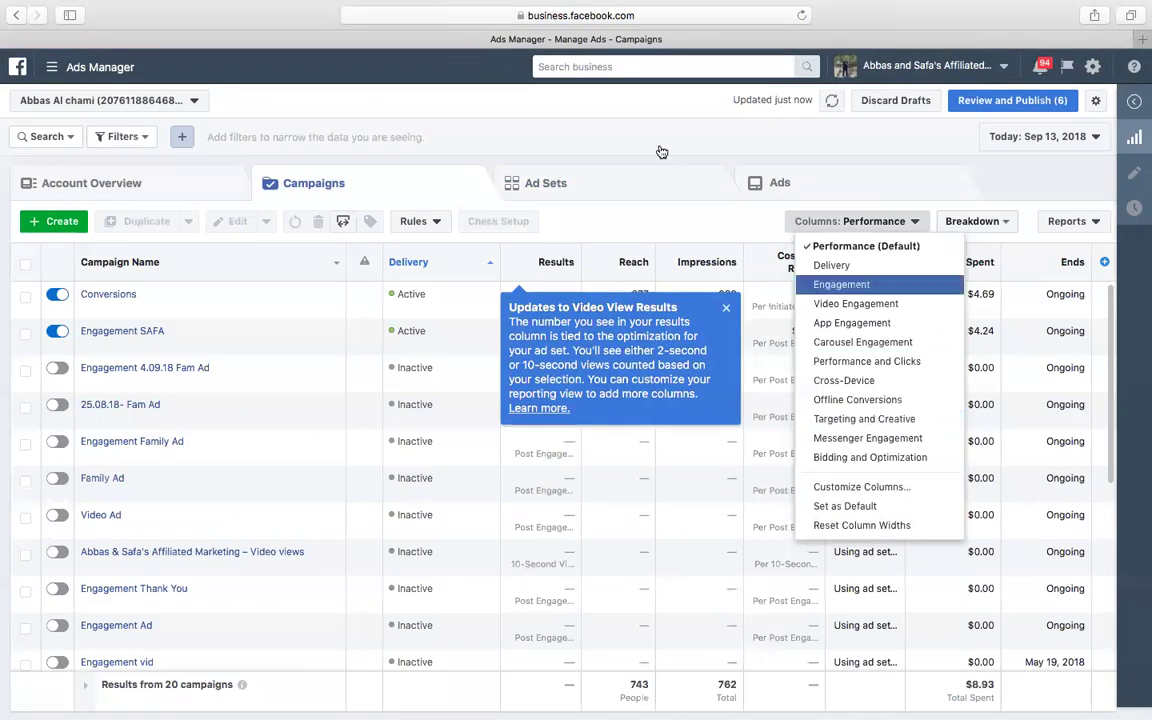
pyautogui.click(643, 184)
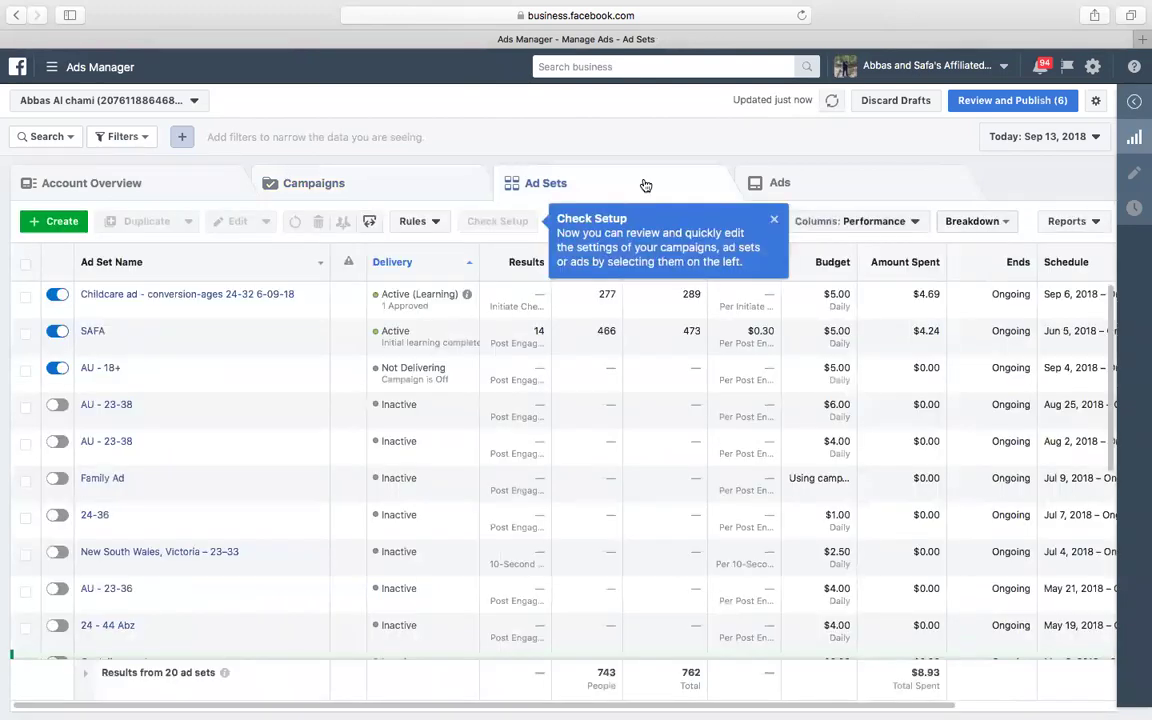
pyautogui.click(773, 219)
pyautogui.click(877, 225)
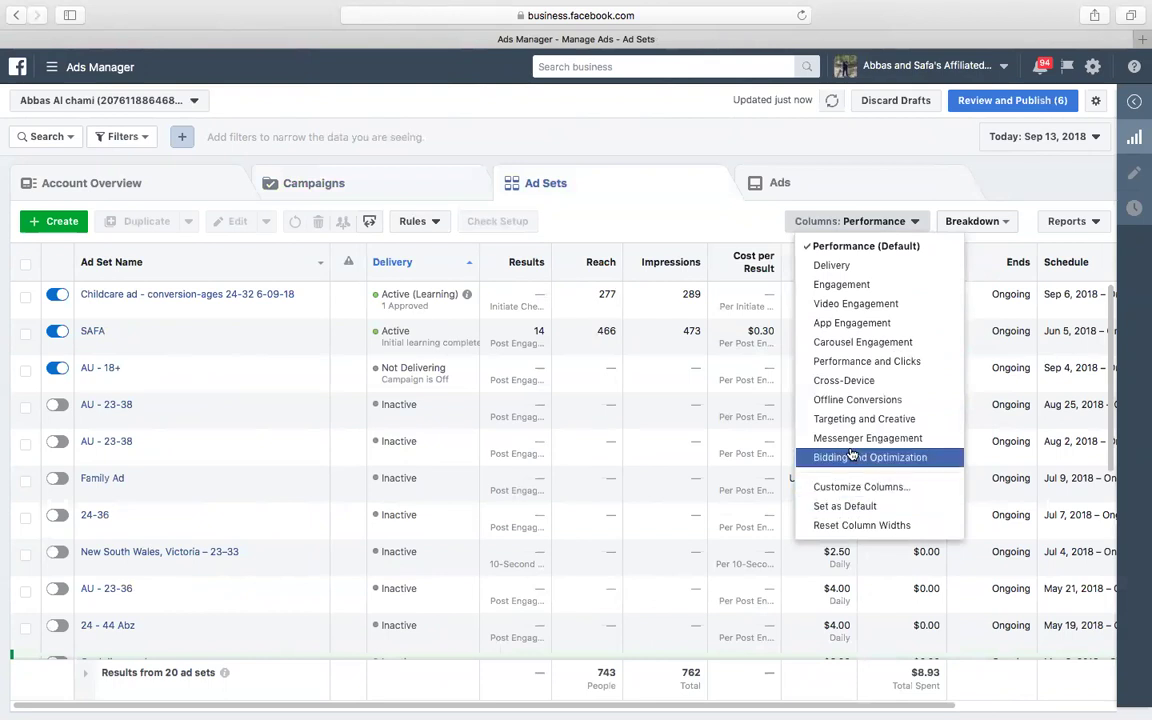
pyautogui.click(719, 139)
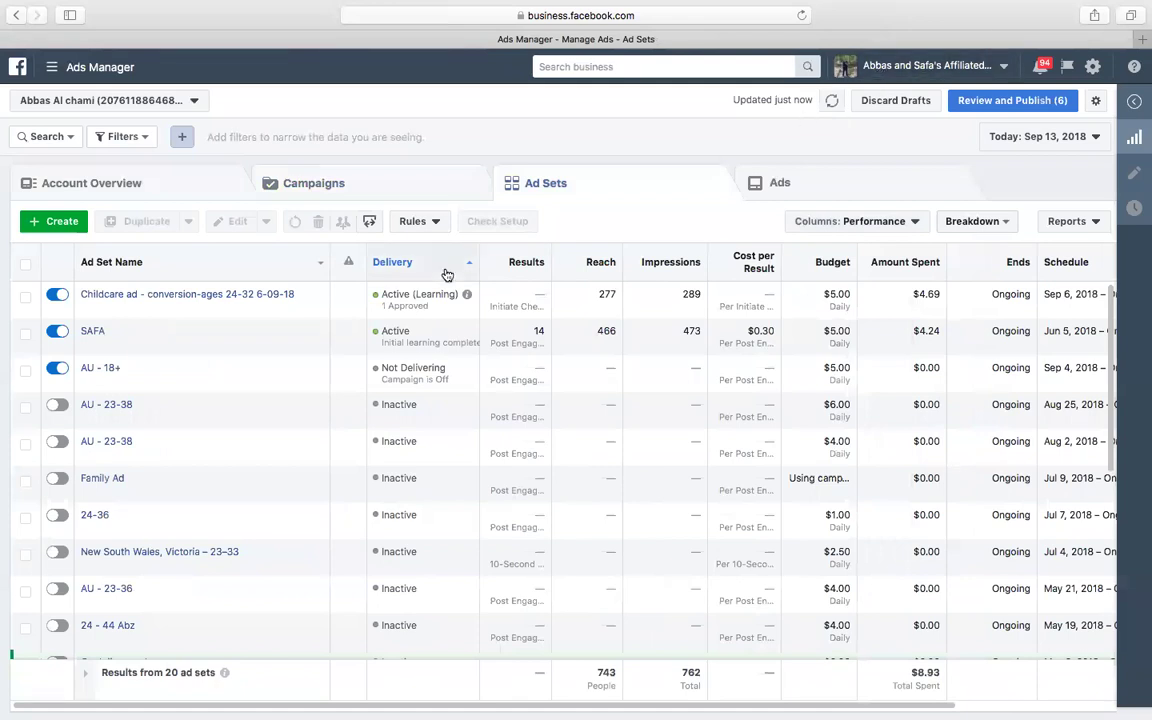
# Return to the Facebook home feed and switch to the business partner's saved account
pyautogui.click(870, 66)
pyautogui.click(822, 104)
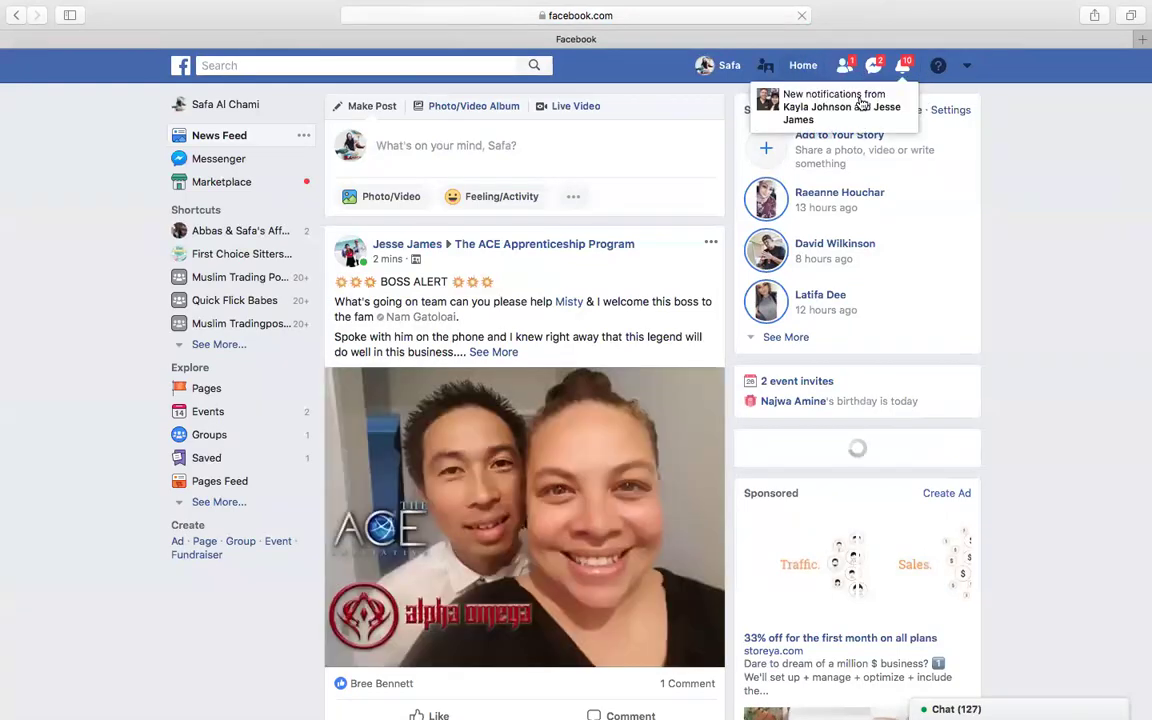
pyautogui.click(765, 68)
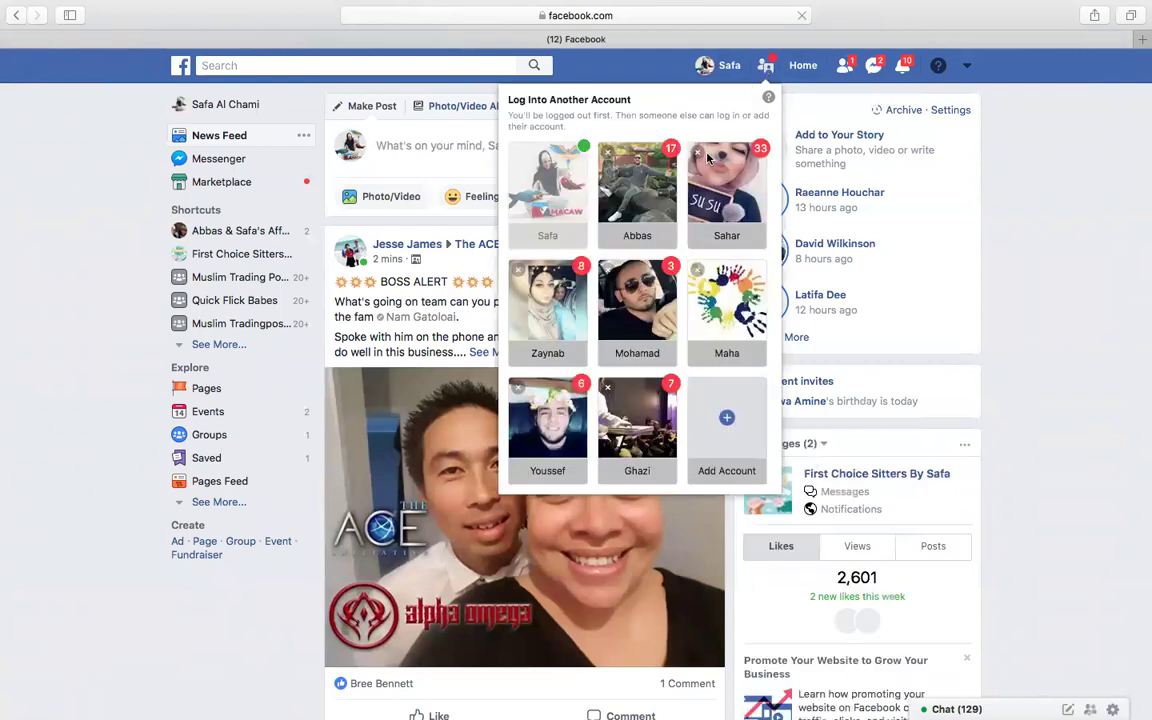
pyautogui.click(662, 193)
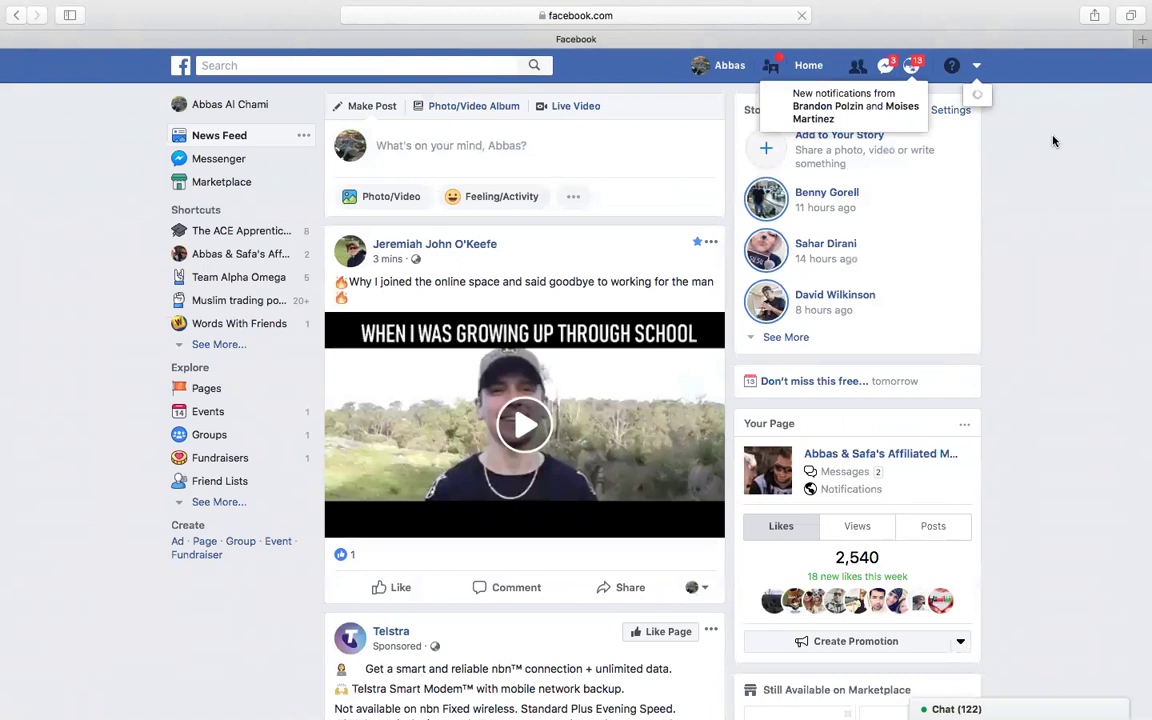
# From the partner's account, open the affiliated marketing business in Business Manager and go to its Ads Manager
pyautogui.click(976, 65)
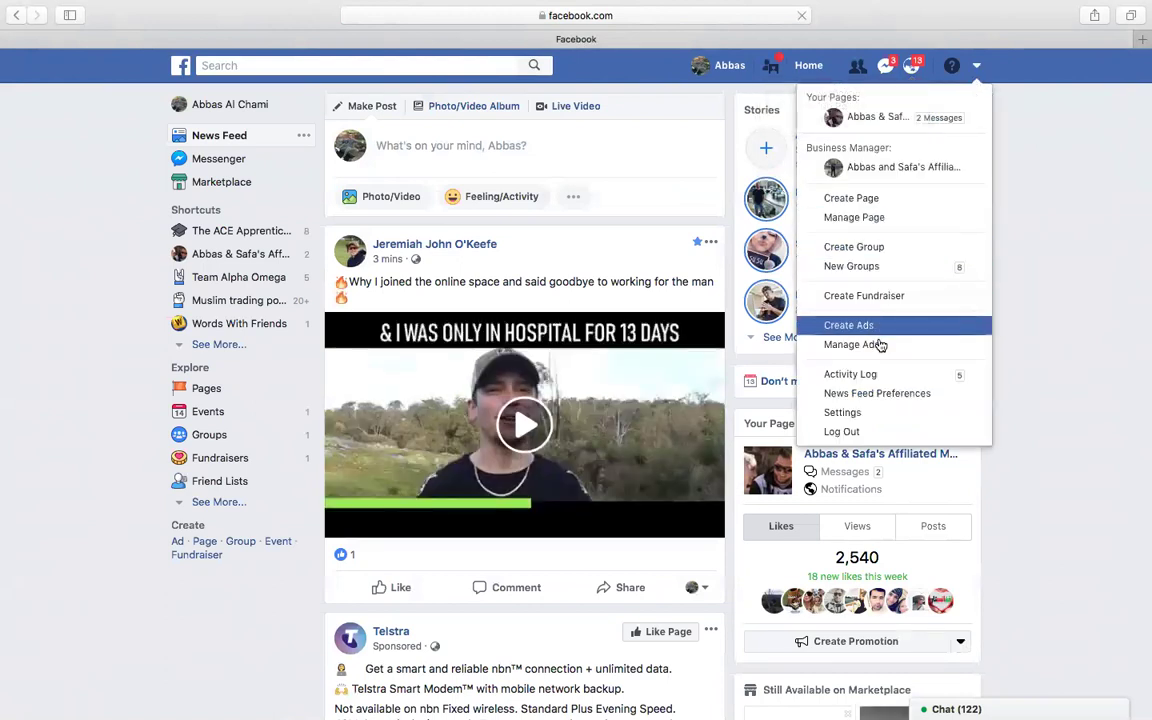
pyautogui.click(865, 169)
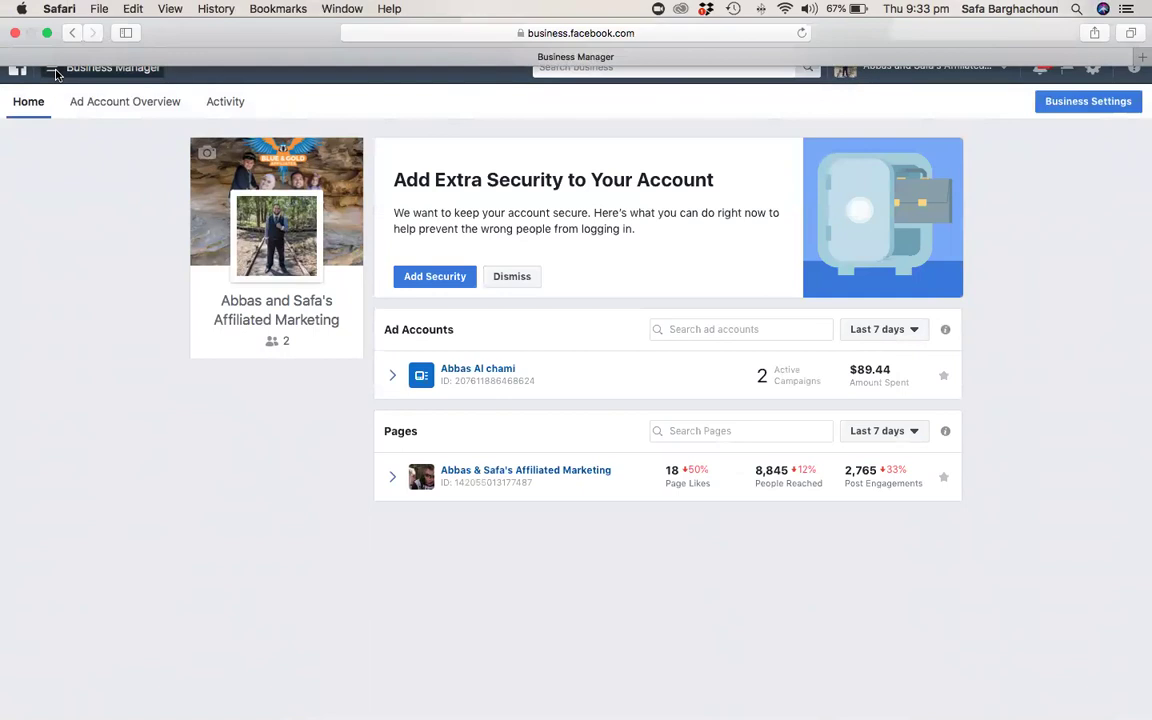
pyautogui.click(52, 67)
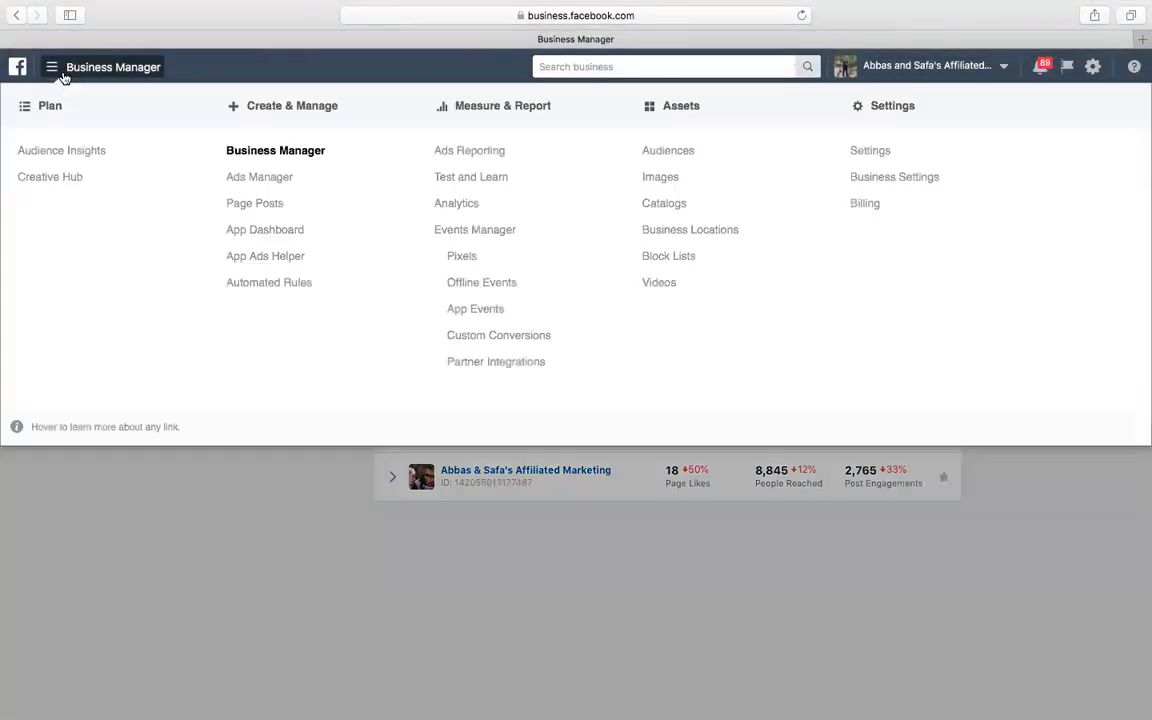
pyautogui.click(247, 178)
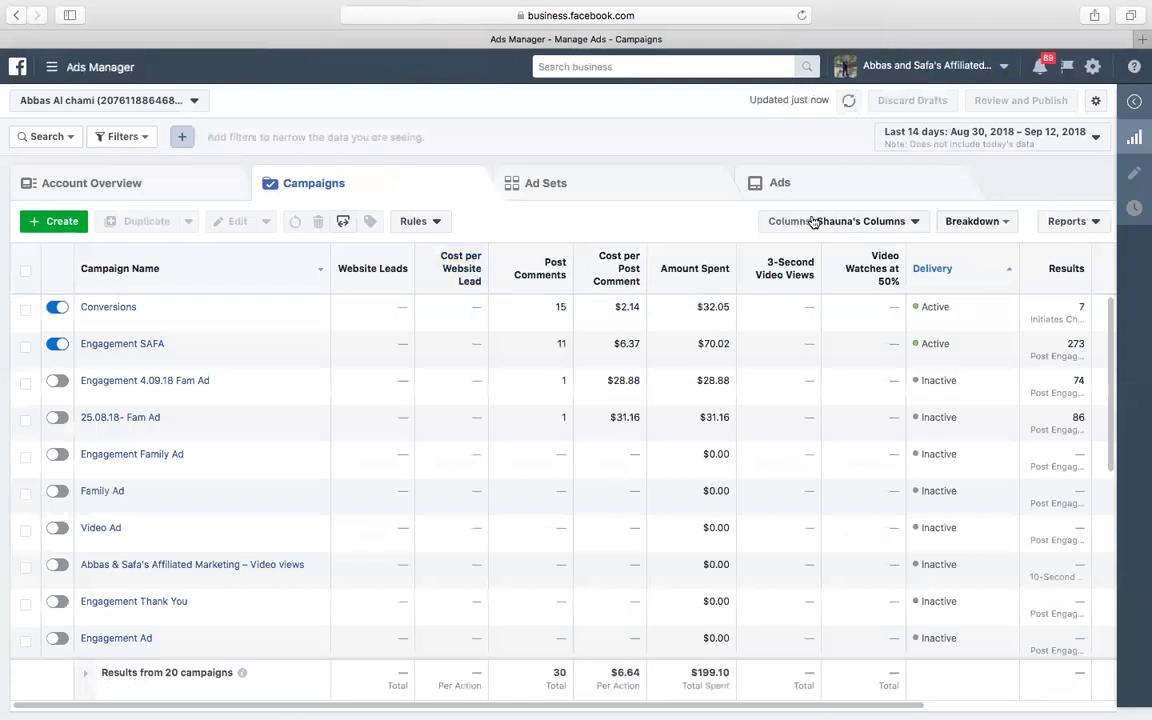
# Show the ad sets with the date range set to Yesterday and check what the Post Comments column reports
pyautogui.click(607, 186)
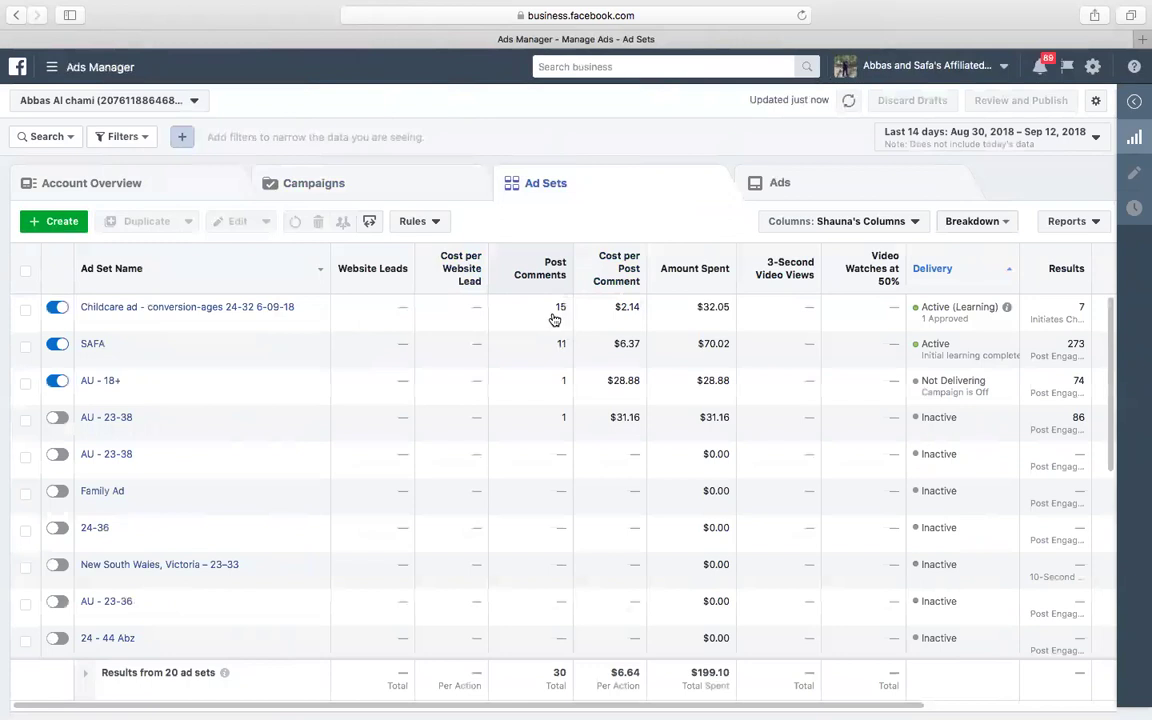
pyautogui.click(1080, 138)
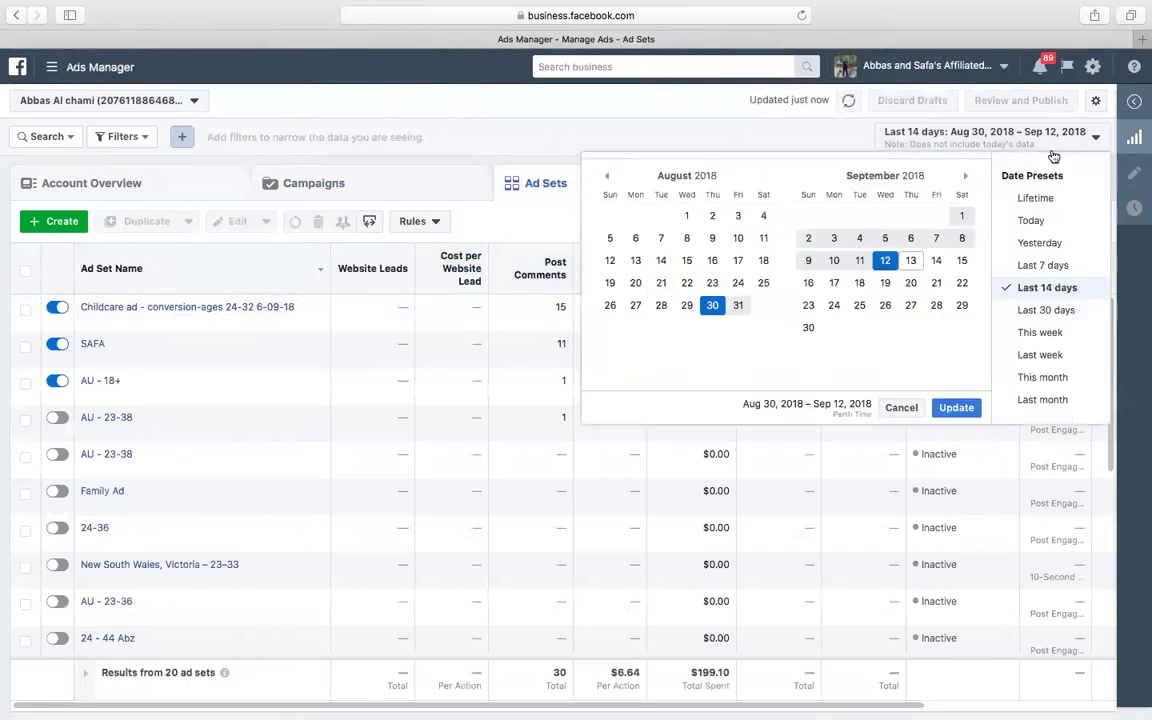
pyautogui.click(1038, 243)
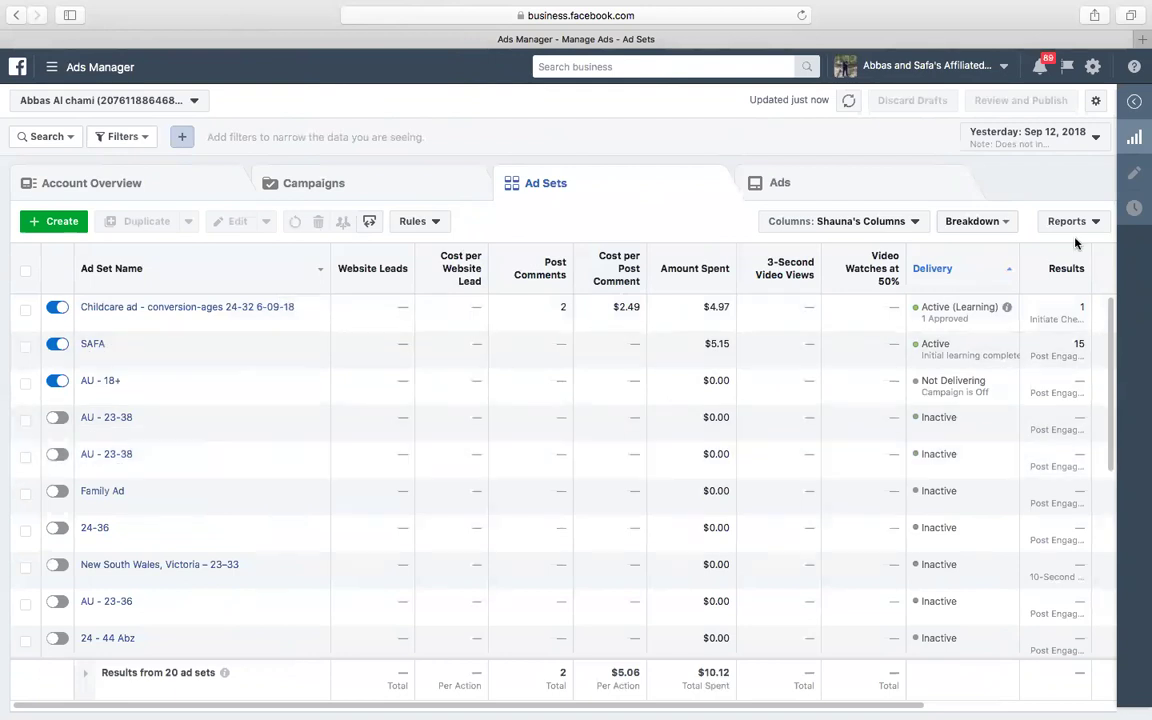
pyautogui.moveTo(1115, 351); pyautogui.dragTo(1098, 398)
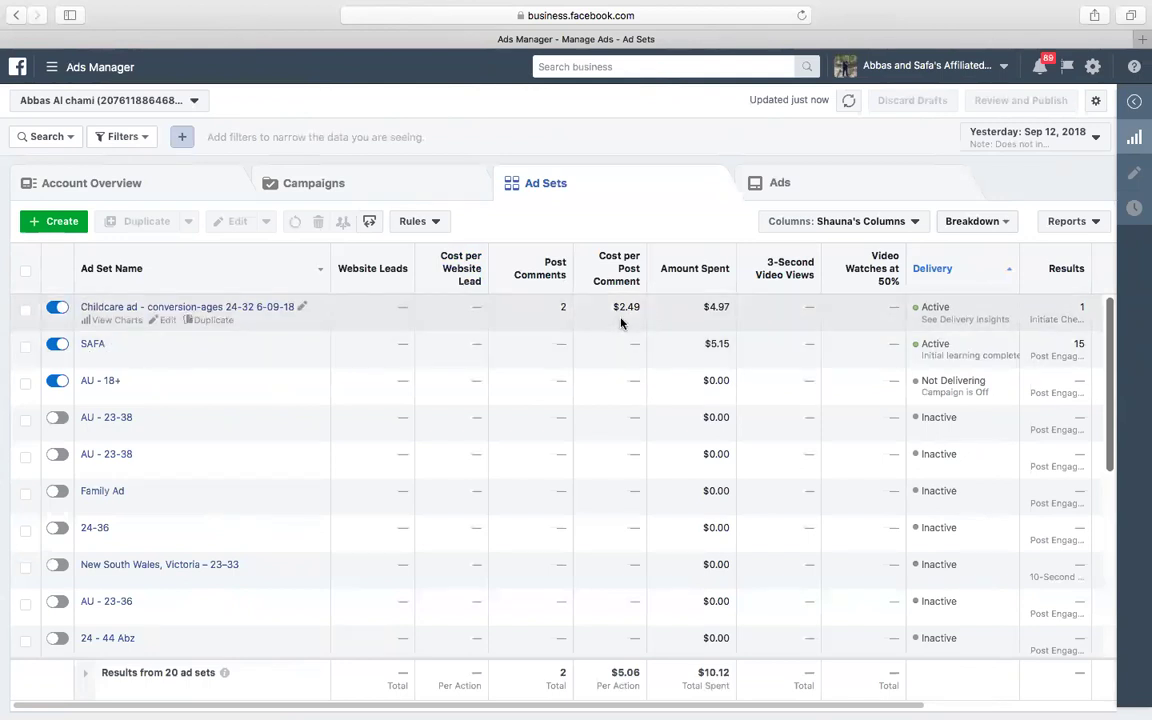
pyautogui.moveTo(535, 256)
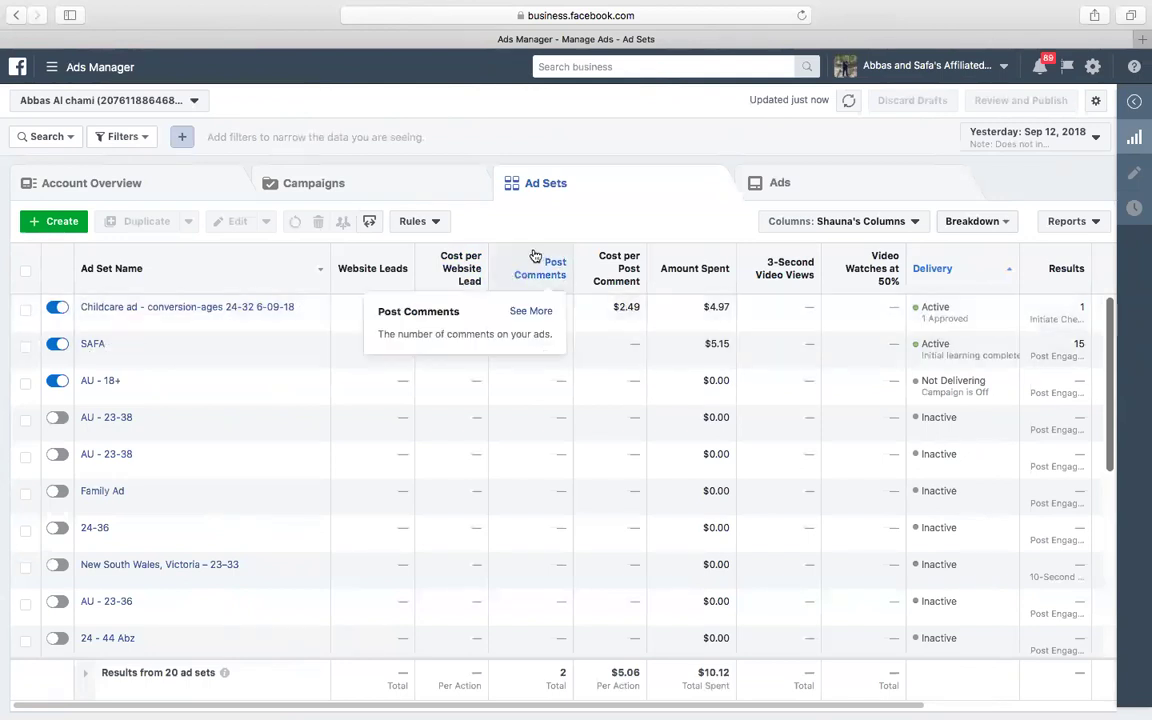
# Change the ad sets' date range to Last 7 days and review their post comments and costs
pyautogui.click(1088, 138)
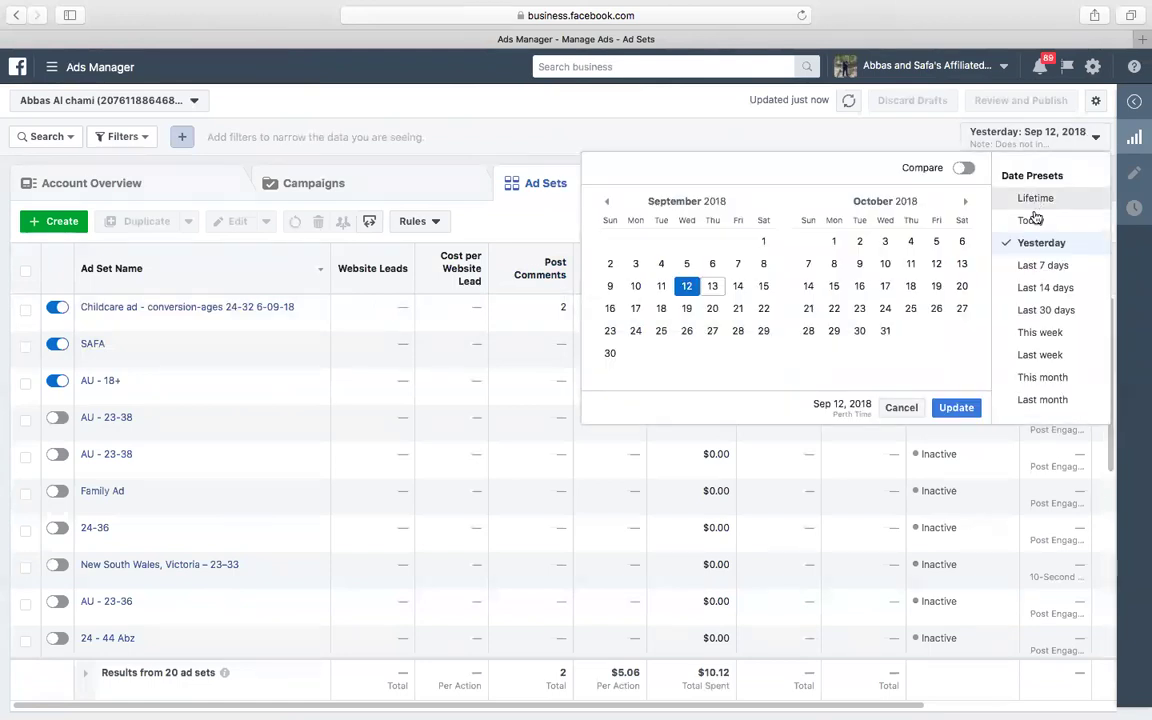
pyautogui.click(1031, 265)
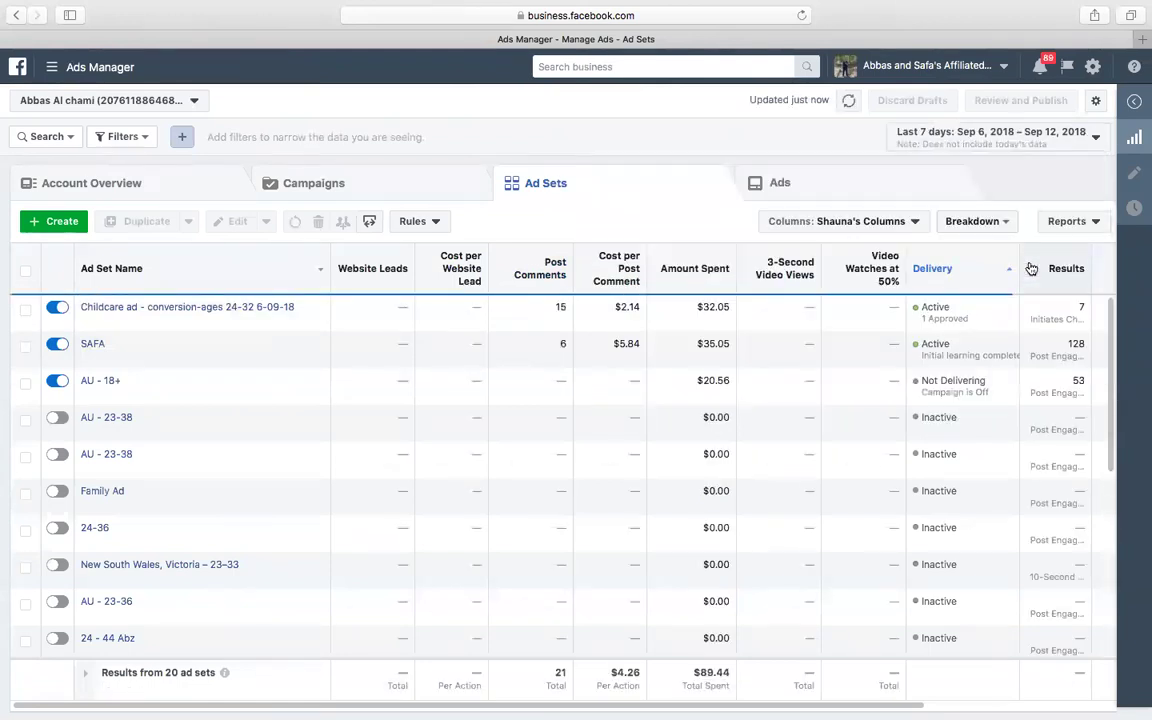
pyautogui.moveTo(785, 270)
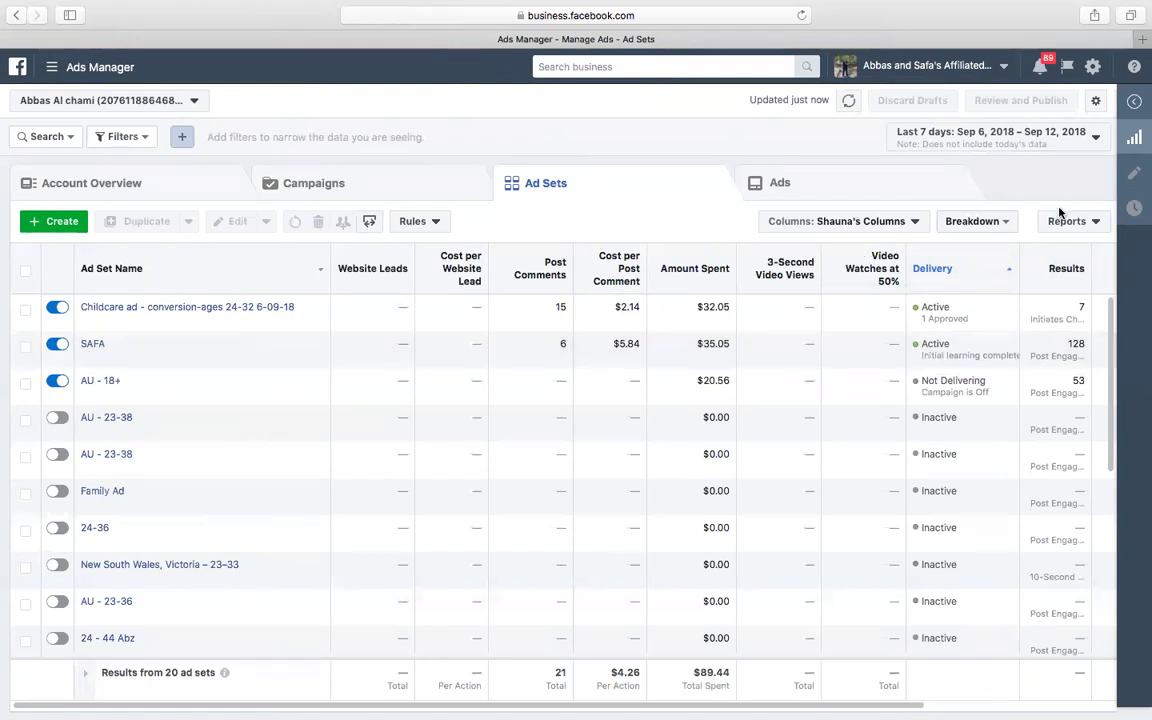
# Set the ad sets' date range to Last 14 days and compare their results, Cost per Result and Cost per Post Comment
pyautogui.click(1097, 140)
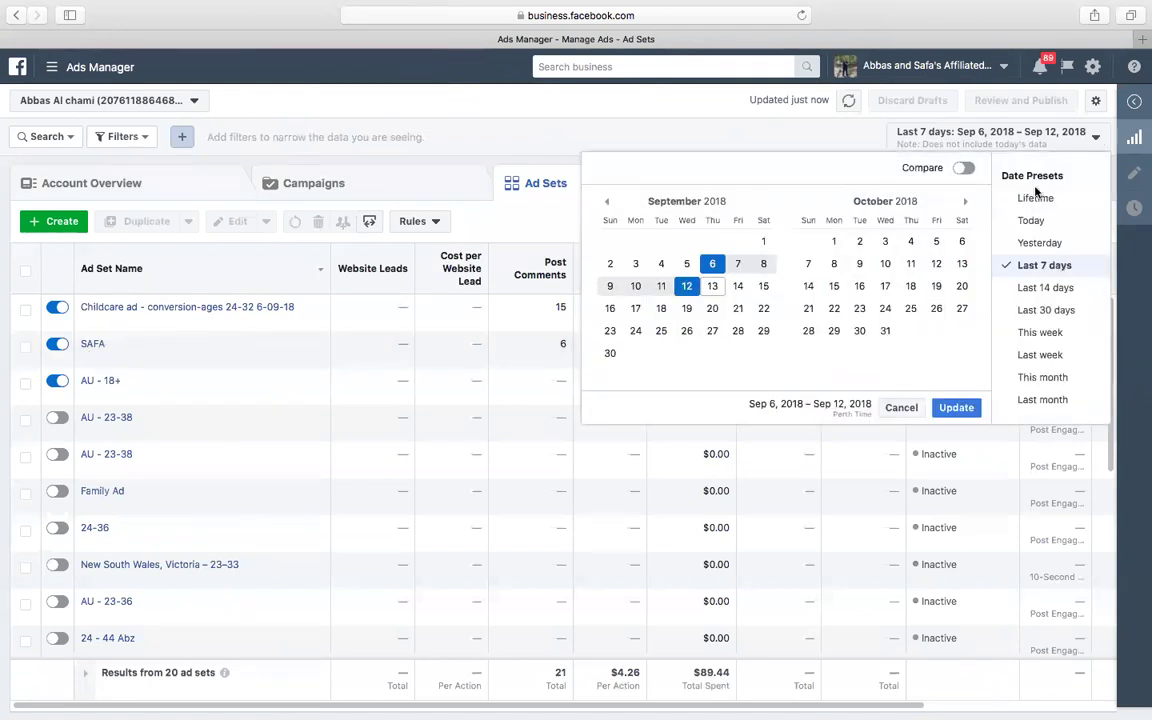
pyautogui.click(1040, 288)
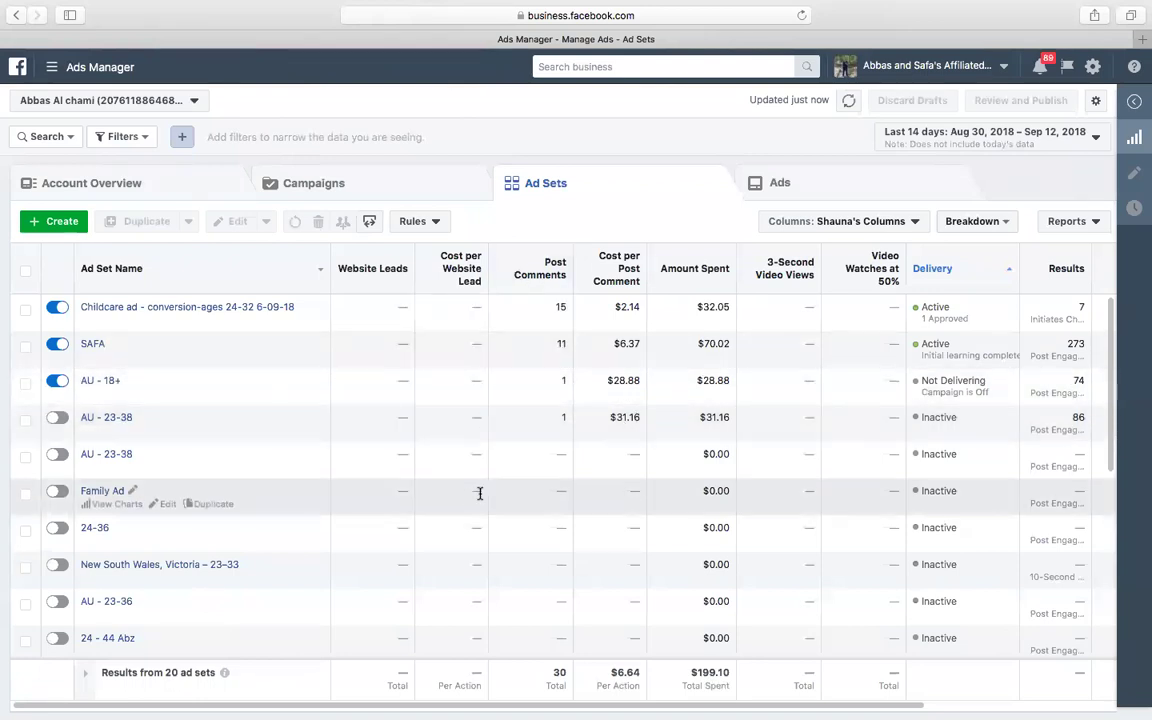
pyautogui.hscroll(5, 1039, 378)
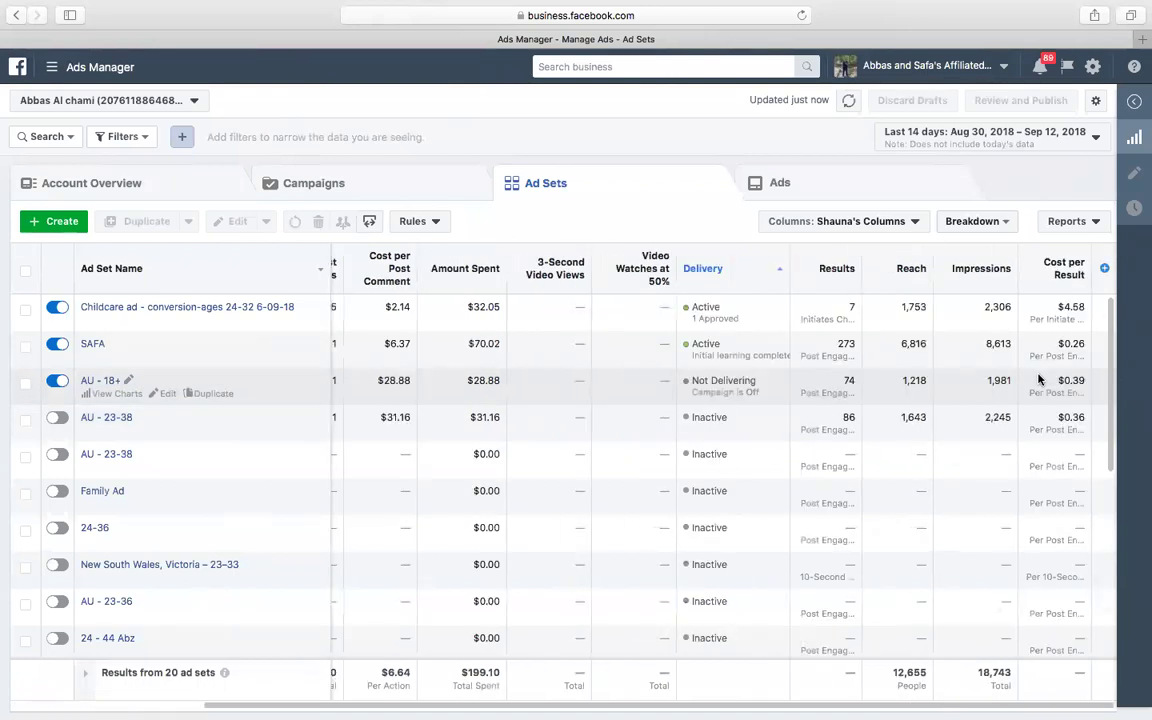
pyautogui.hscroll(-5, 1039, 378)
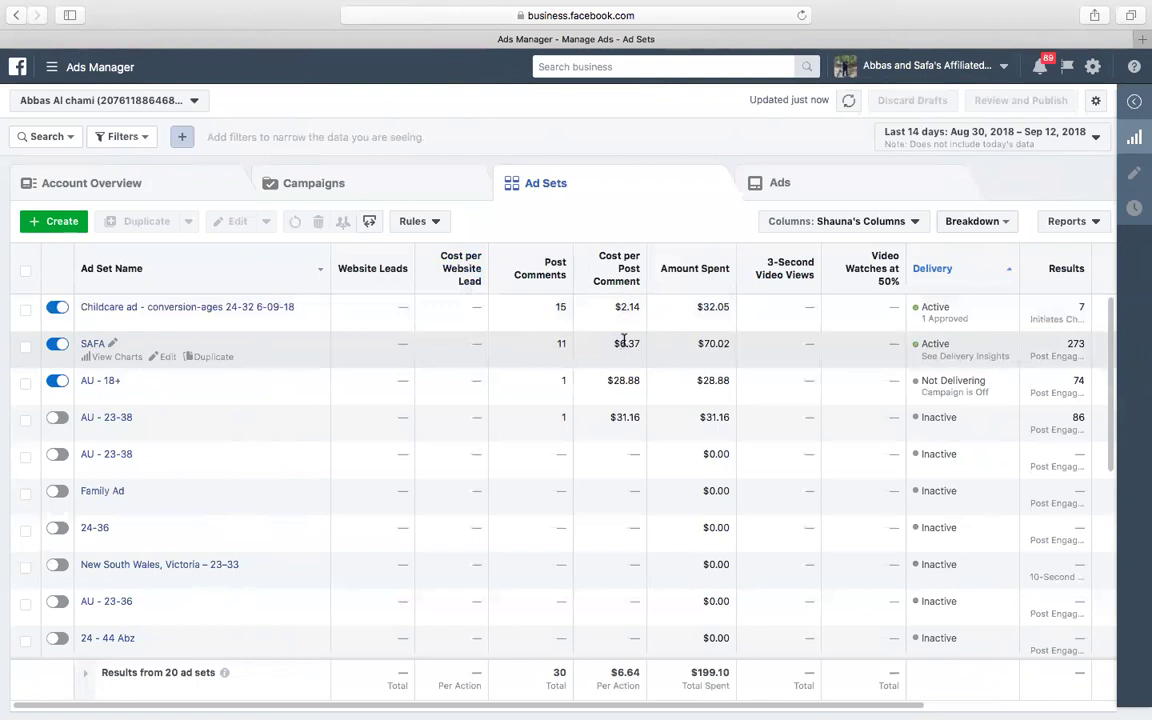
pyautogui.moveTo(597, 297)
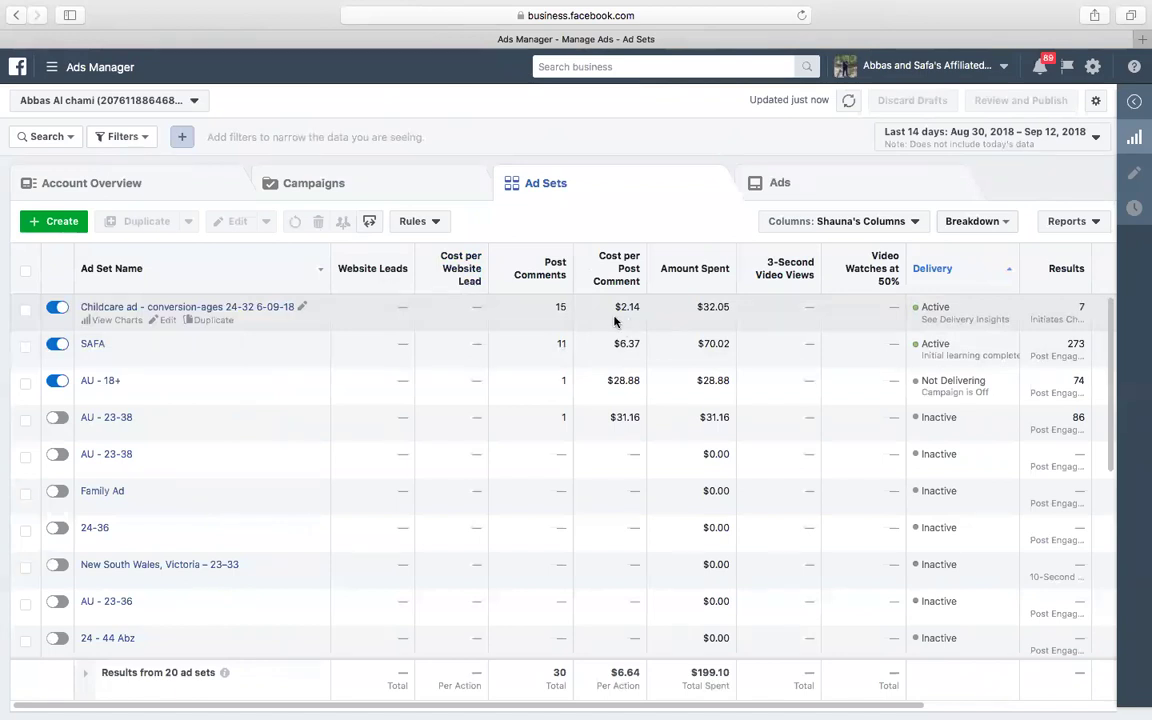
# Check the column presets available for the ad sets, keeping the current custom column set
pyautogui.click(916, 222)
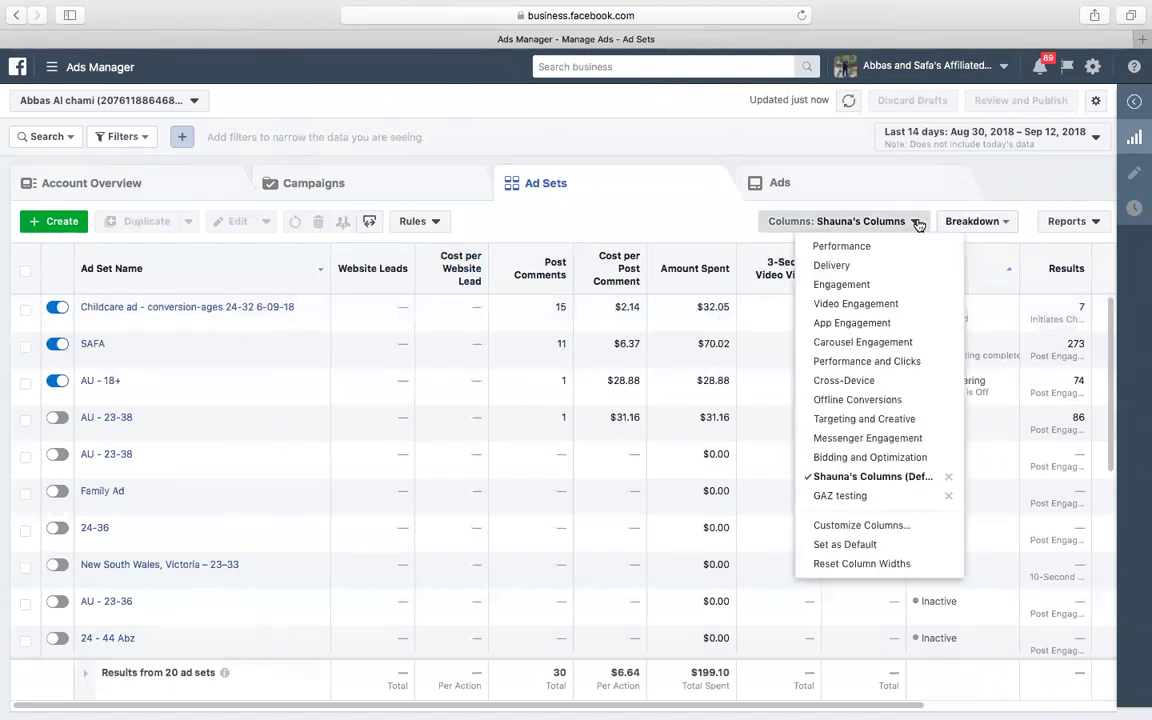
pyautogui.click(1021, 185)
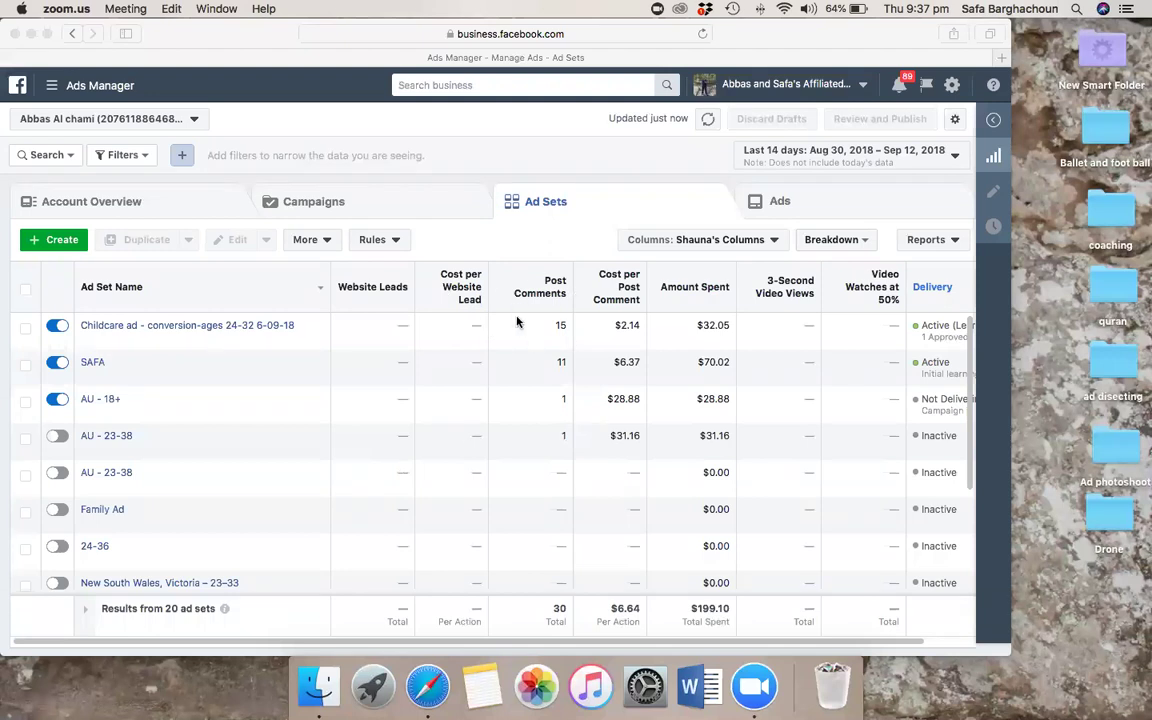
pyautogui.click(760, 240)
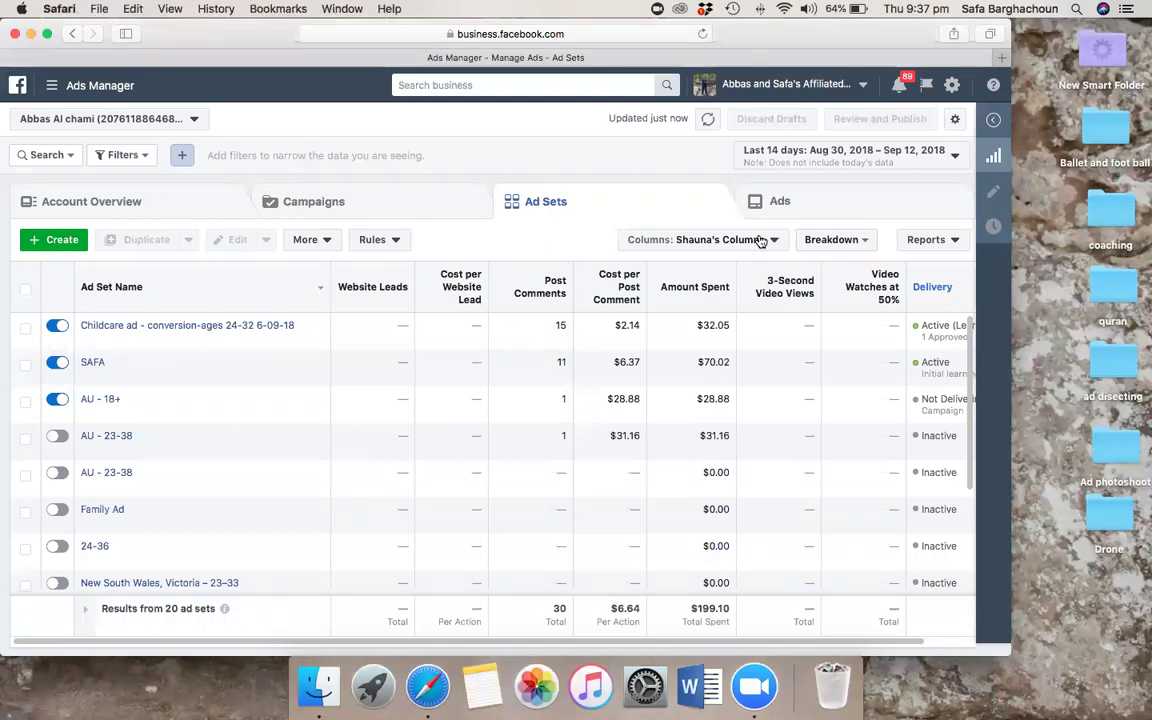